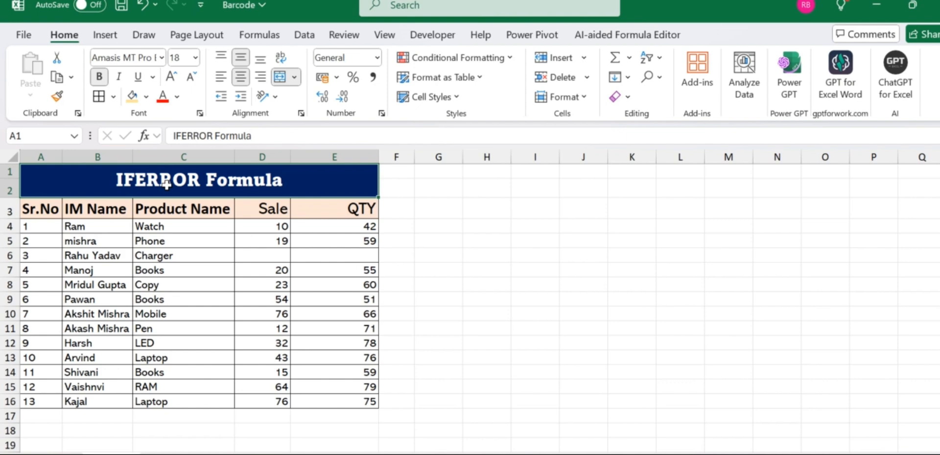
# - Review the table's Sale and QTY columns and the contents of their cells
pyautogui.click(121, 210)
pyautogui.press('Right')
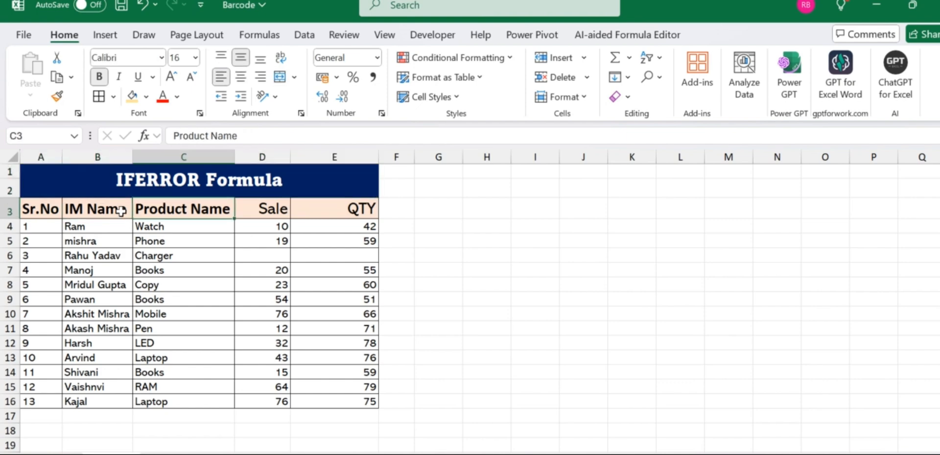
pyautogui.press('Right')
pyautogui.press('Right')
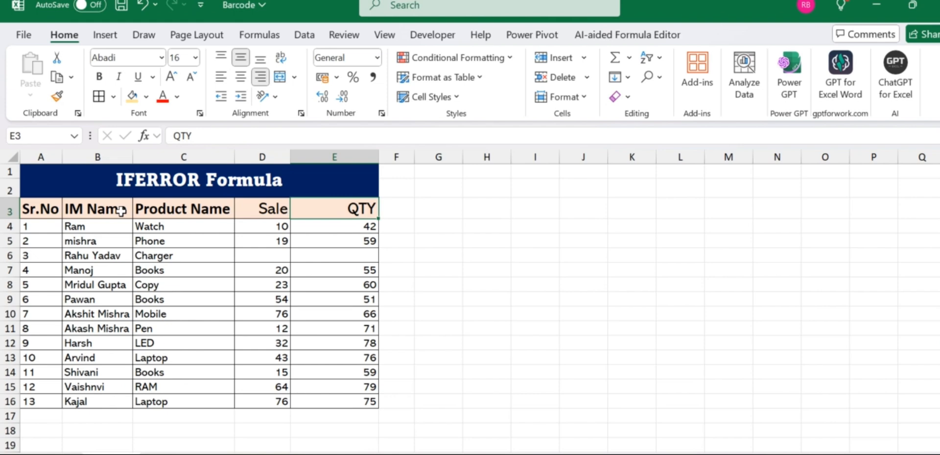
pyautogui.press('Left')
pyautogui.press('Down')
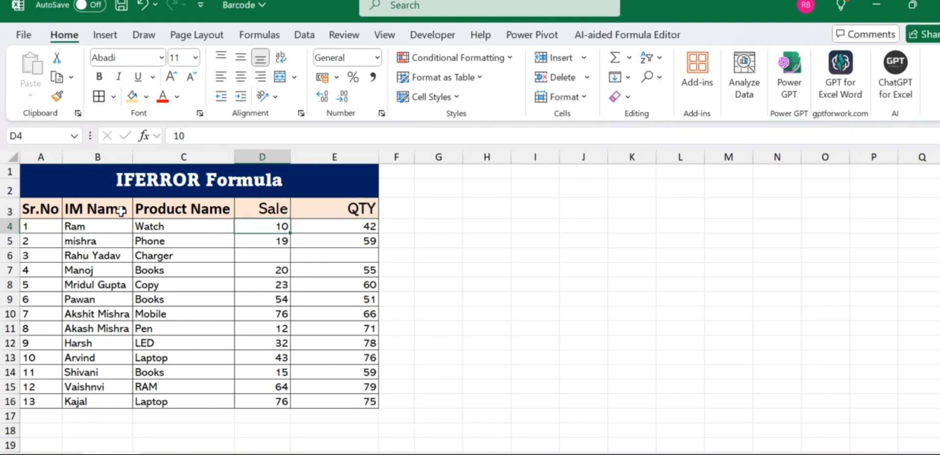
pyautogui.press('Down')
pyautogui.press('Down')
pyautogui.press('Down')
pyautogui.press('Down')
pyautogui.press('Down')
pyautogui.press('Down')
pyautogui.press('Right')
pyautogui.press('Up')
pyautogui.press('Up')
pyautogui.press('Up')
pyautogui.press('Up')
pyautogui.press('Up')
pyautogui.press('Up')
pyautogui.press('Up')
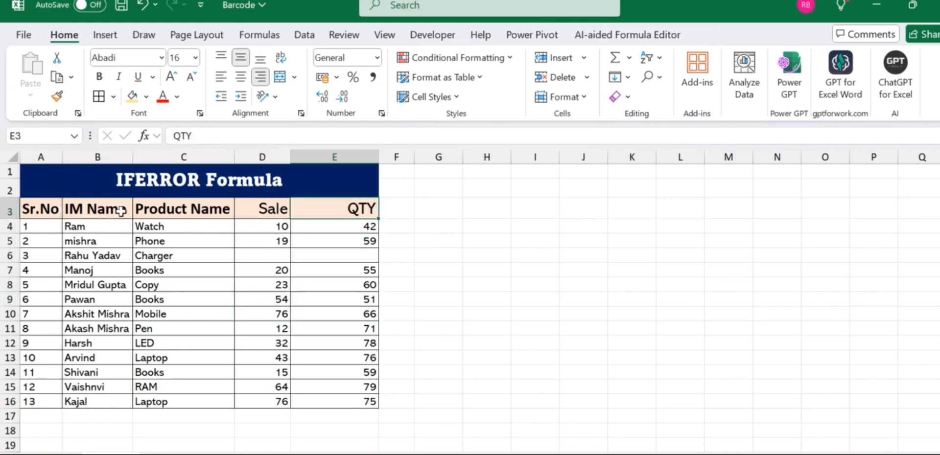
pyautogui.press('Left')
pyautogui.press('Right')
pyautogui.press('Down')
pyautogui.press('Down')
pyautogui.press('Down')
pyautogui.press('Down')
pyautogui.press('Down')
pyautogui.press('Down')
pyautogui.press('Down')
pyautogui.press('Down')
pyautogui.press('Down')
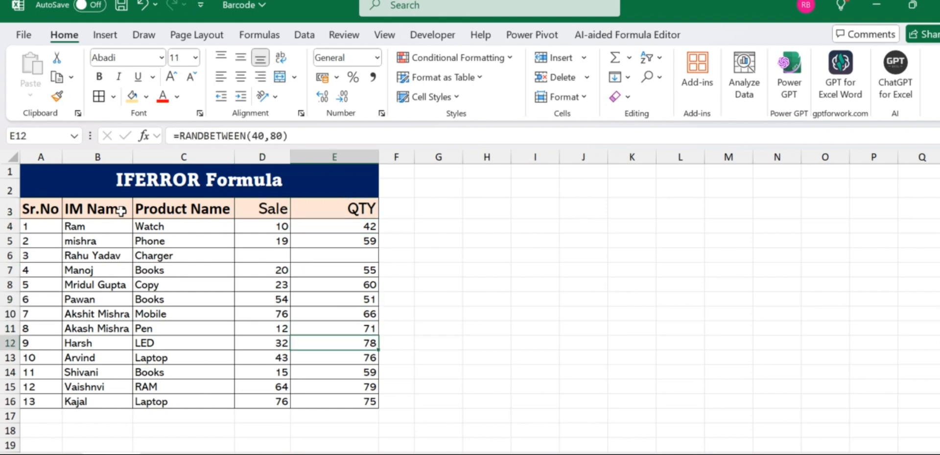
pyautogui.press('Left')
pyautogui.press('Up')
pyautogui.press('Up')
pyautogui.press('Up')
pyautogui.press('Up')
pyautogui.press('Up')
pyautogui.press('Up')
pyautogui.press('Up')
pyautogui.press('Up')
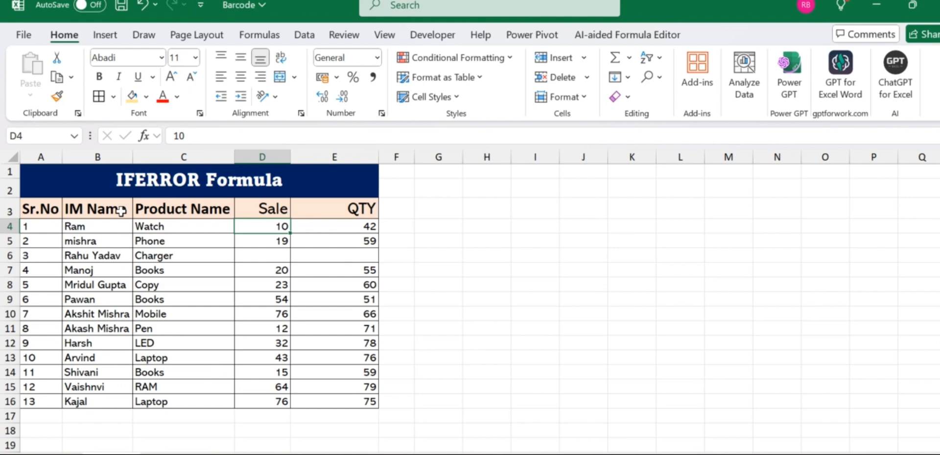
pyautogui.press('Right')
pyautogui.press('Right')
pyautogui.press('Right')
pyautogui.press('Up')
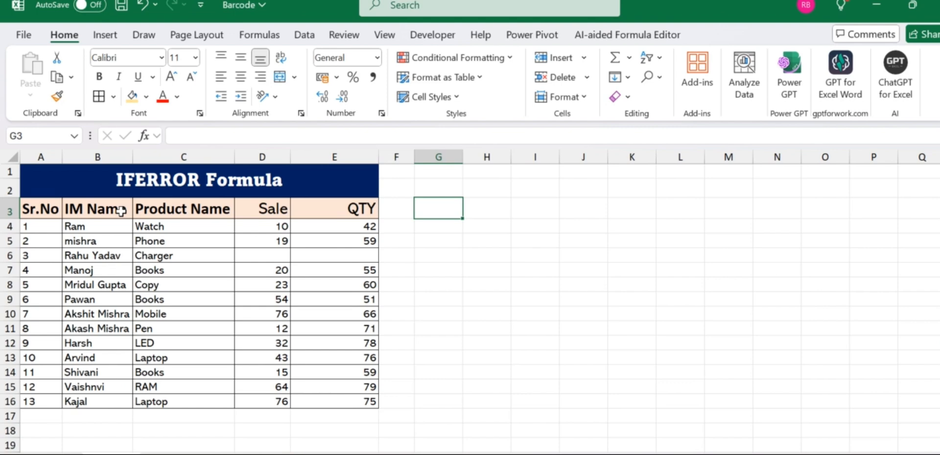
pyautogui.write('=')
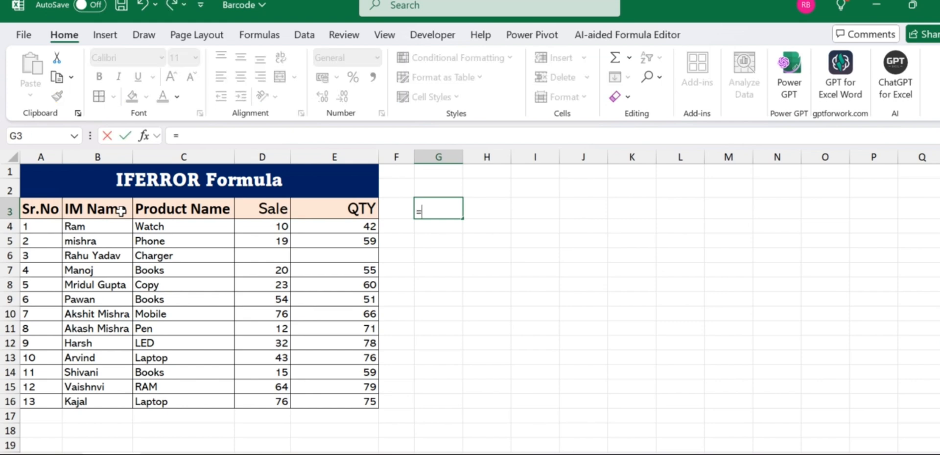
pyautogui.press('BackSpace')
pyautogui.press('Left')
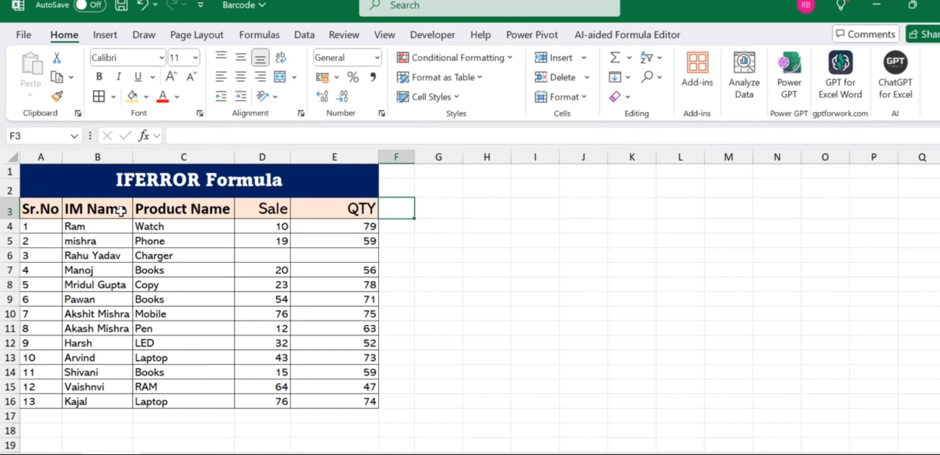
# - Select the QTY column and paste its contents back over itself as values only
pyautogui.press('Right')
pyautogui.press('Left')
pyautogui.press('Left')
pyautogui.press('Down')
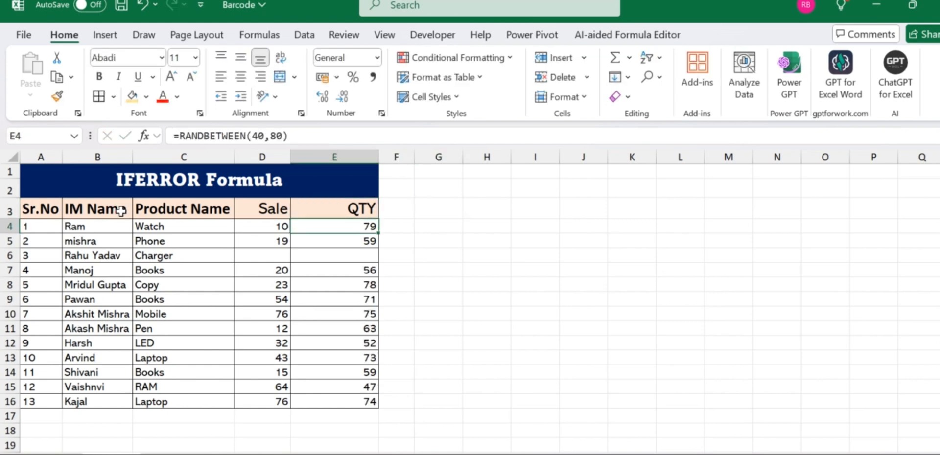
pyautogui.hotkey('shift', 'Down')
pyautogui.press('Up')
pyautogui.hotkey('shift', 'Down')
pyautogui.hotkey('shift', 'Down')
pyautogui.hotkey('shift', 'Down')
pyautogui.hotkey('shift', 'Down')
pyautogui.hotkey('shift', 'Down')
pyautogui.hotkey('shift', 'Down')
pyautogui.hotkey('shift', 'Down')
pyautogui.hotkey('shift', 'Down')
pyautogui.hotkey('shift', 'Down')
pyautogui.hotkey('shift', 'Down')
pyautogui.hotkey('shift', 'Down')
pyautogui.hotkey('shift', 'Down')
pyautogui.hotkey('shift', 'Down')
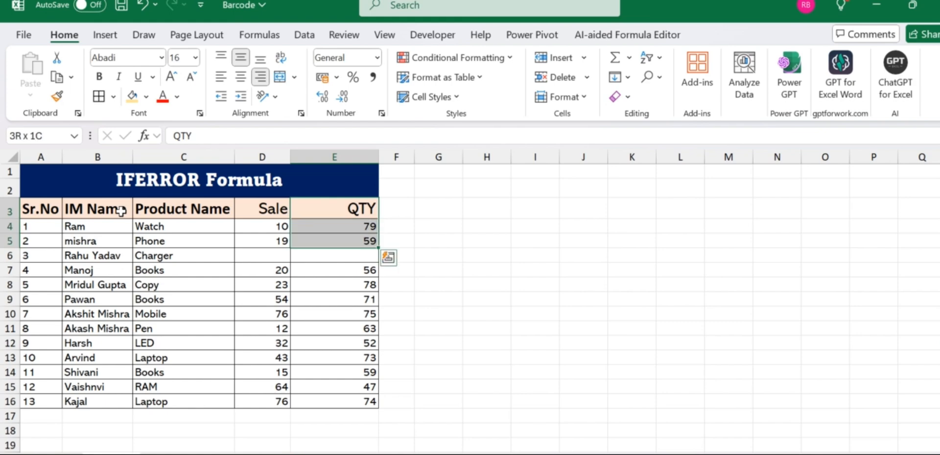
pyautogui.hotkey('ctrl', 'c')
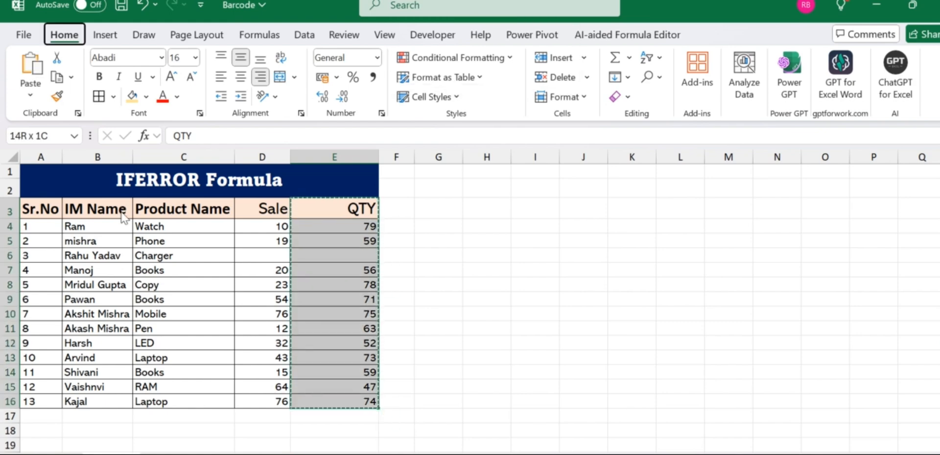
pyautogui.hotkey('ctrl', 'alt', 'v')
pyautogui.press('v')
pyautogui.press('Return')
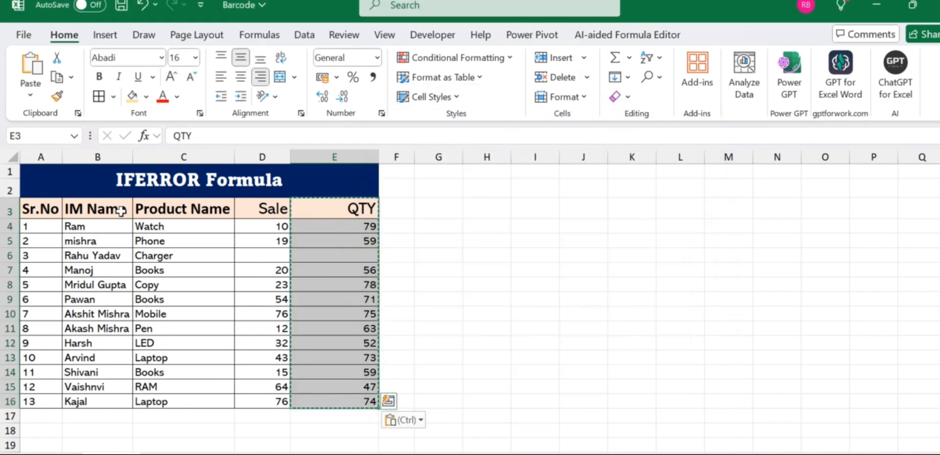
# - Save the workbook and apply percentage format to cell G4
pyautogui.hotkey('ctrl', 's')
pyautogui.press('Down')
pyautogui.press('Right')
pyautogui.press('Right')
pyautogui.hotkey('ctrl', 'shift', '5')
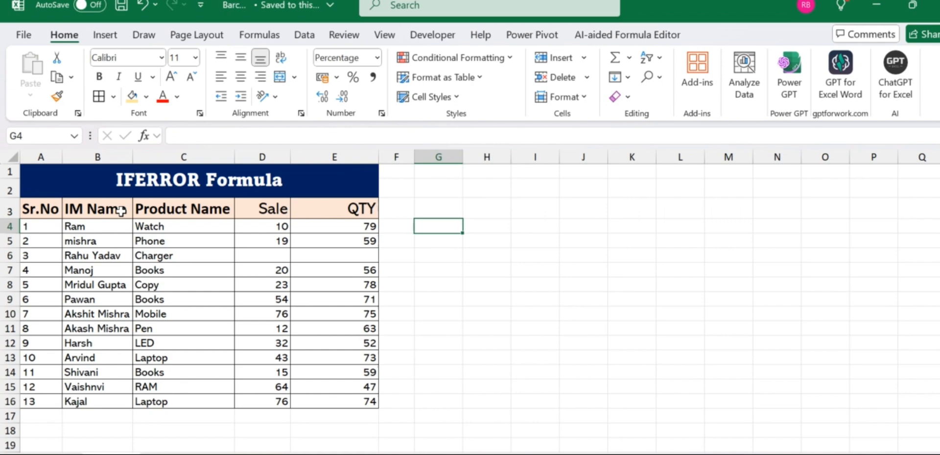
# - Enter a formula in G4 dividing the Sale in D4 by the QTY in E4
pyautogui.write('=')
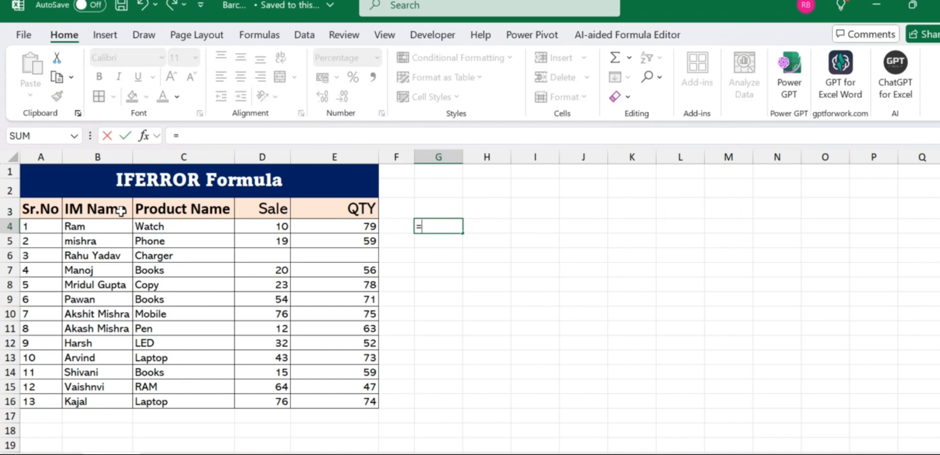
pyautogui.press('Left')
pyautogui.press('Left')
pyautogui.press('Left')
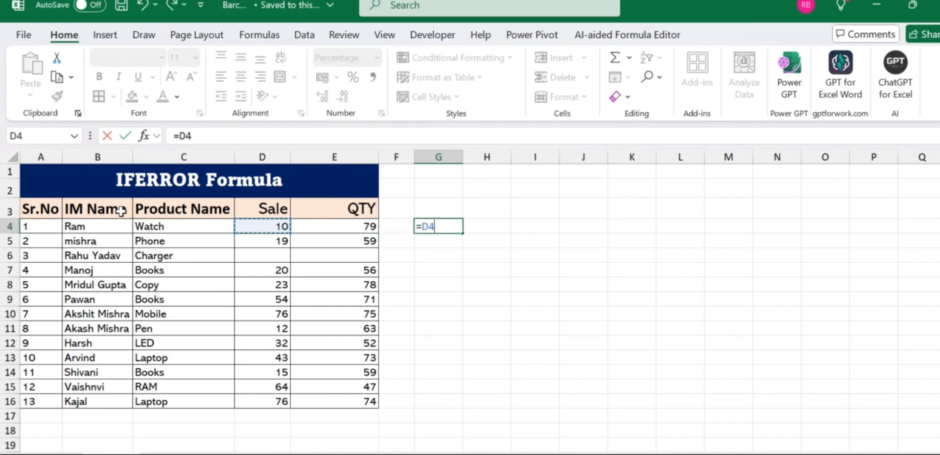
pyautogui.write('/')
pyautogui.press('Left')
pyautogui.press('Left')
pyautogui.press('Return')
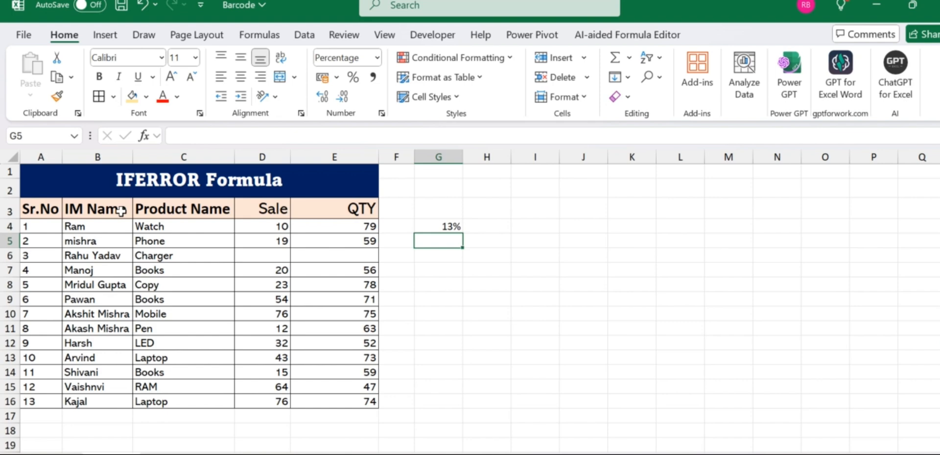
# - Fill the G4 formula down to G16 and inspect the error cell in row 6
pyautogui.press('Up')
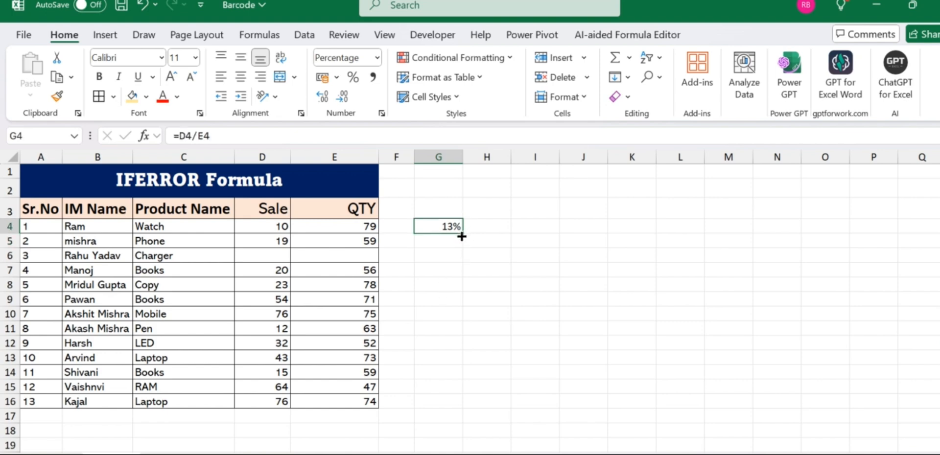
pyautogui.moveTo(462, 236); pyautogui.dragTo(420, 406)
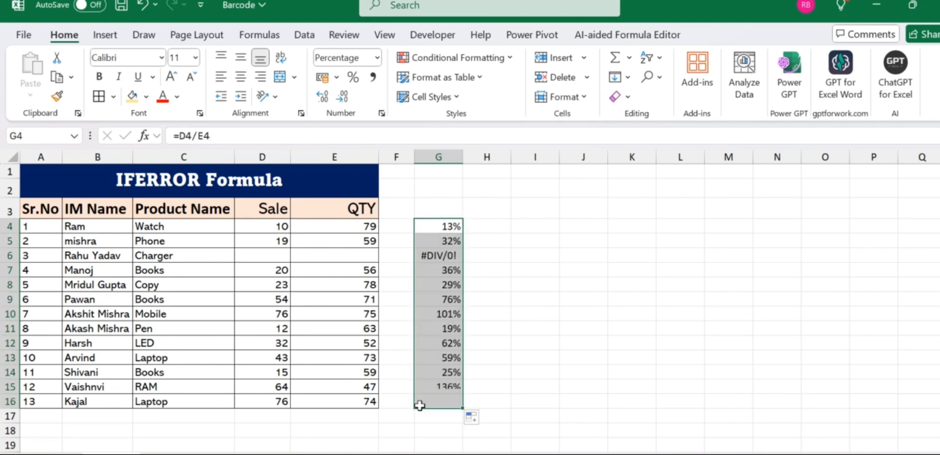
pyautogui.click(445, 256)
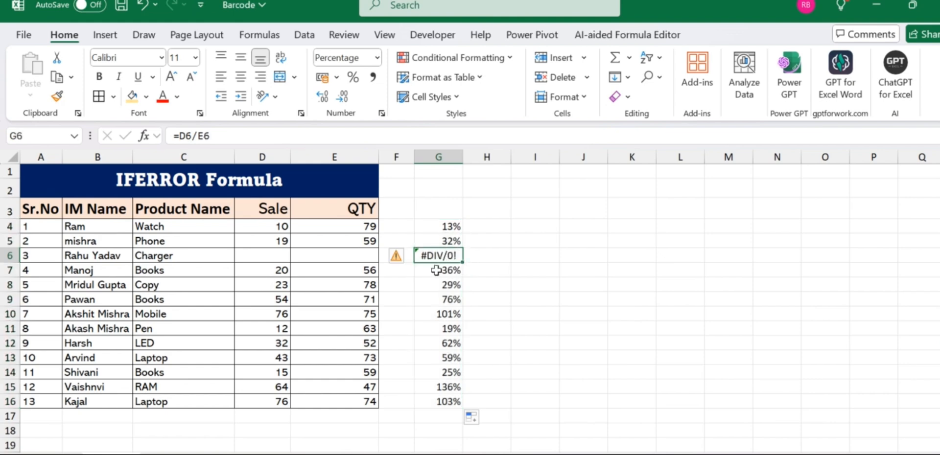
pyautogui.click(283, 257)
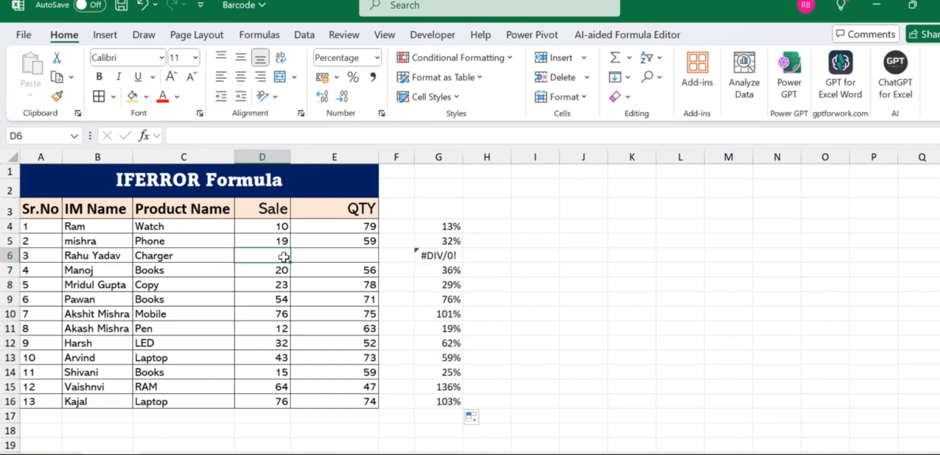
# - Clear the Sale and QTY values in Arvind's row 13
pyautogui.press('Right')
pyautogui.press('Right')
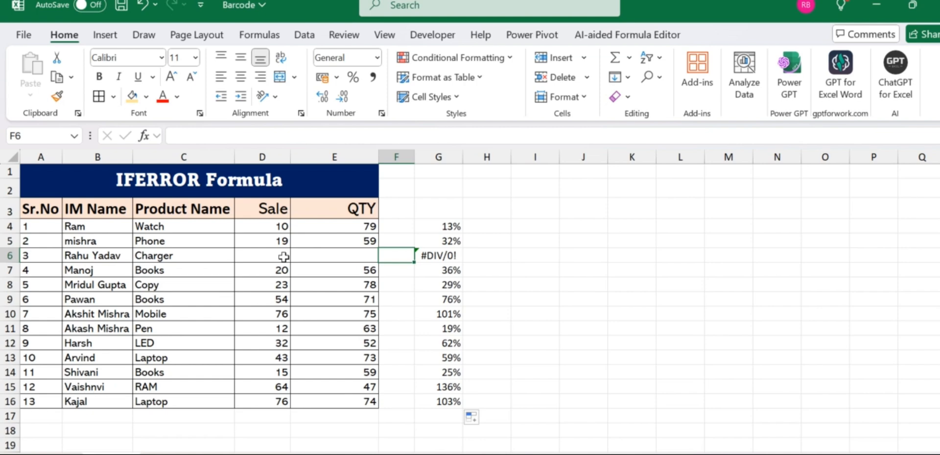
pyautogui.moveTo(278, 361); pyautogui.dragTo(370, 352)
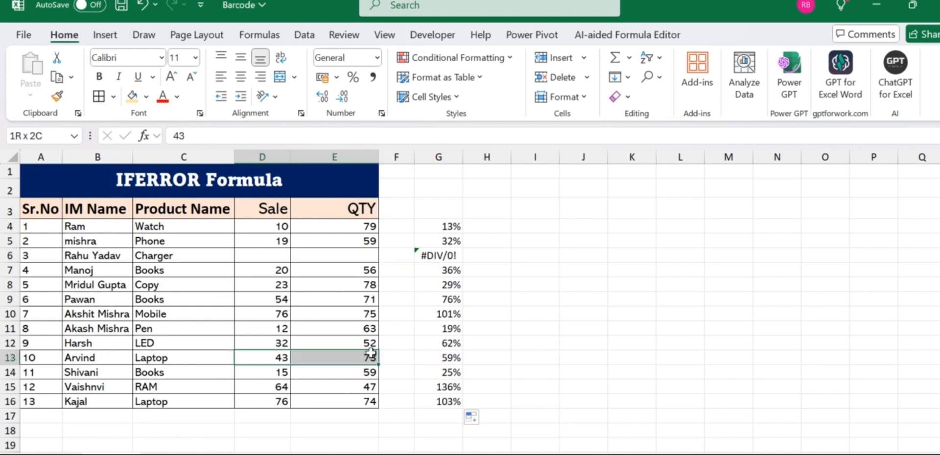
pyautogui.press('Delete')
pyautogui.click(371, 353)
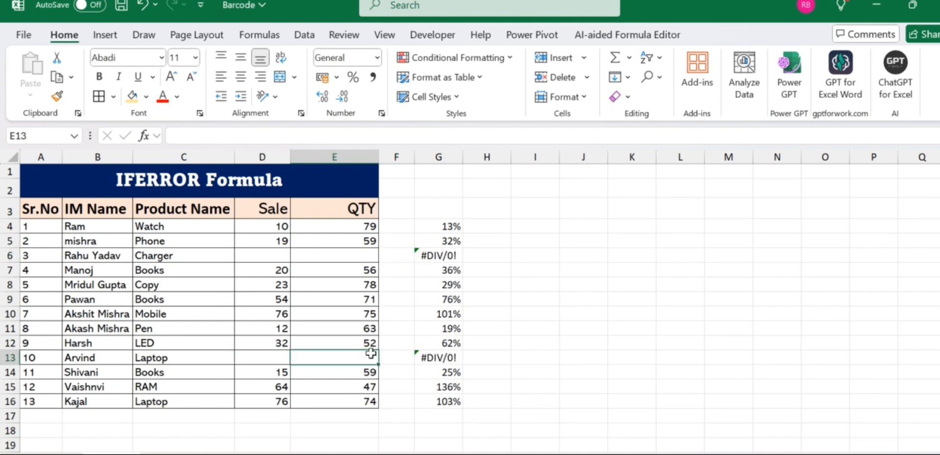
pyautogui.press('Right')
pyautogui.press('Right')
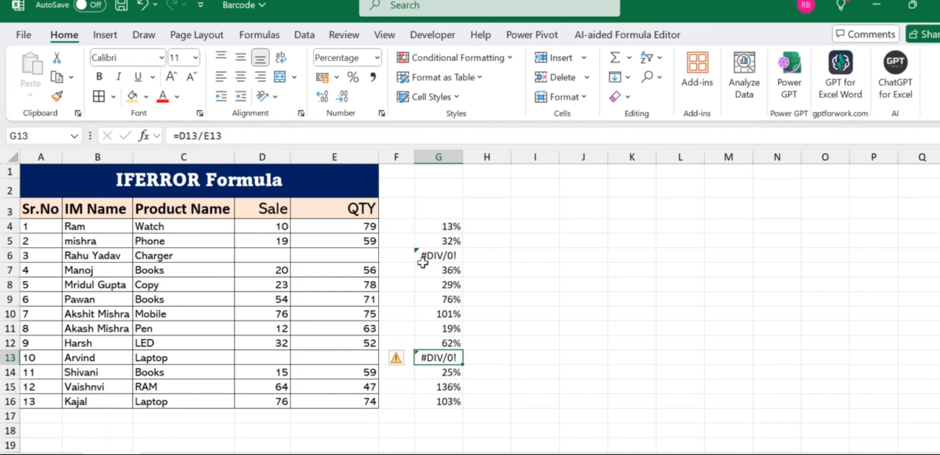
# - Examine the blank Sale and QTY cells behind the error results in column G
pyautogui.click(274, 255)
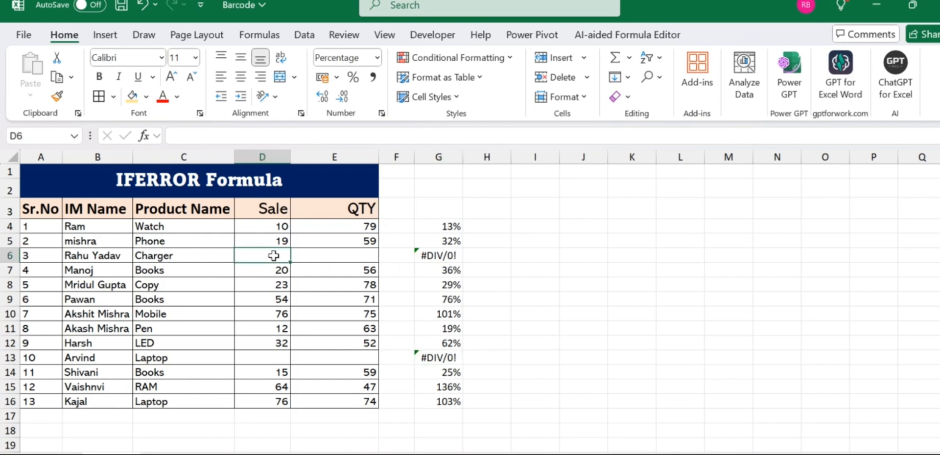
pyautogui.press('Right')
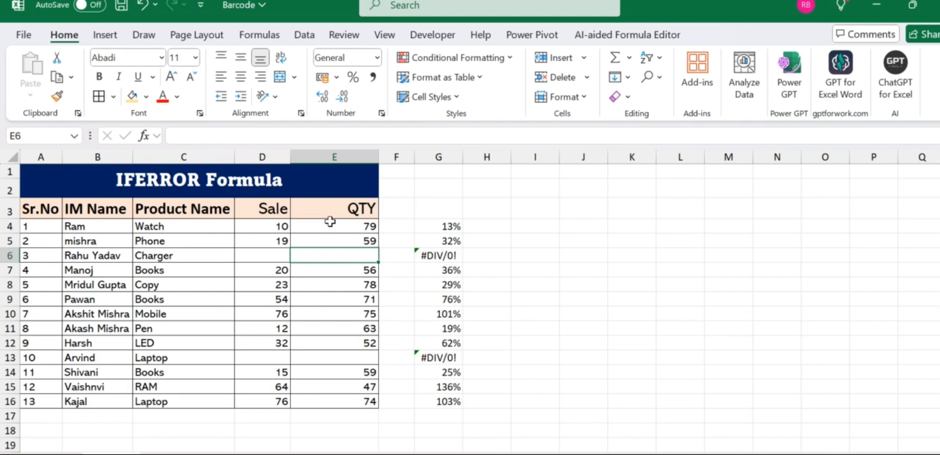
pyautogui.press('Right')
pyautogui.press('Right')
pyautogui.press('Up')
pyautogui.press('Right')
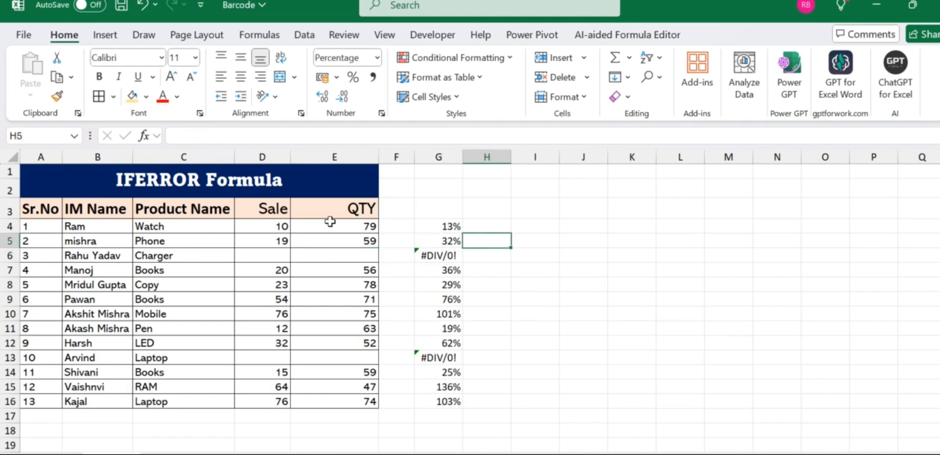
pyautogui.press('Right')
pyautogui.press('Up')
pyautogui.press('Up')
pyautogui.press('Left')
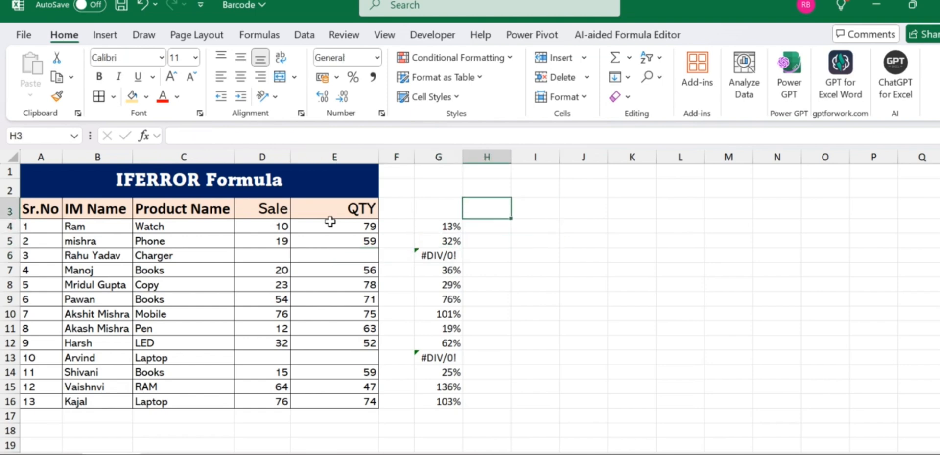
pyautogui.press('Left')
pyautogui.press('Right')
pyautogui.press('Down')
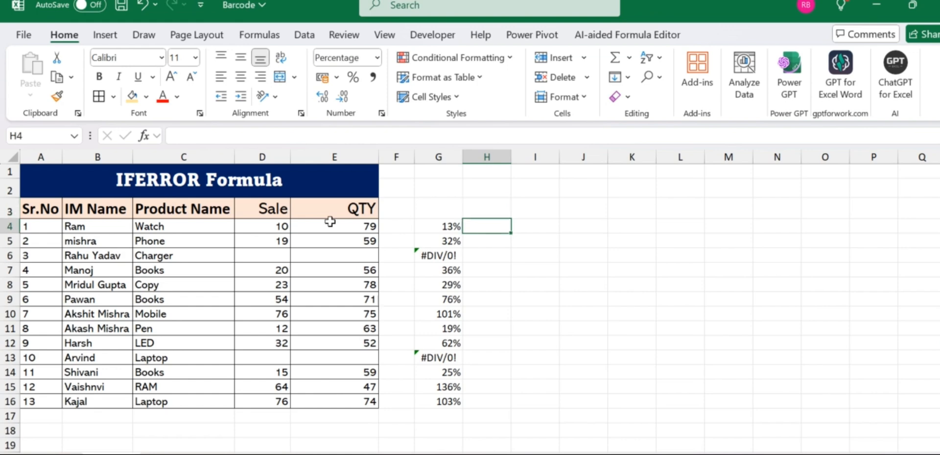
# - Enter an IFERROR formula in H4 that divides D4 by E4 and returns 0 on error
pyautogui.write('=')
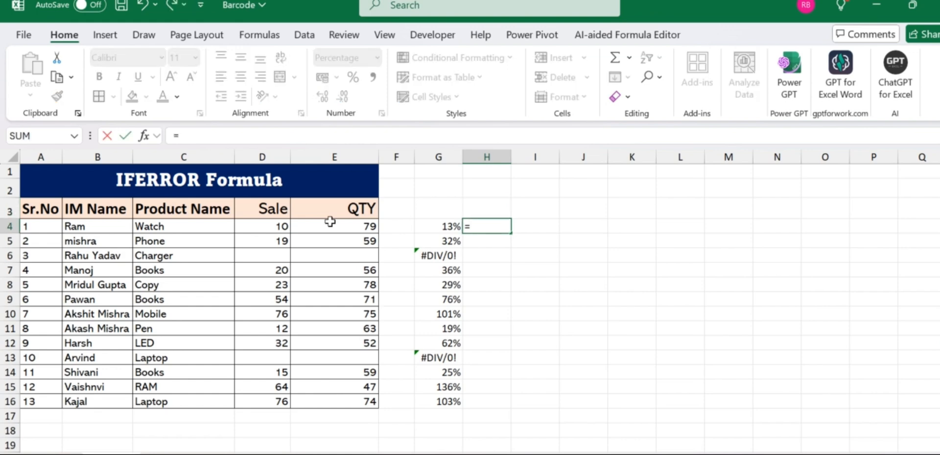
pyautogui.write('ife')
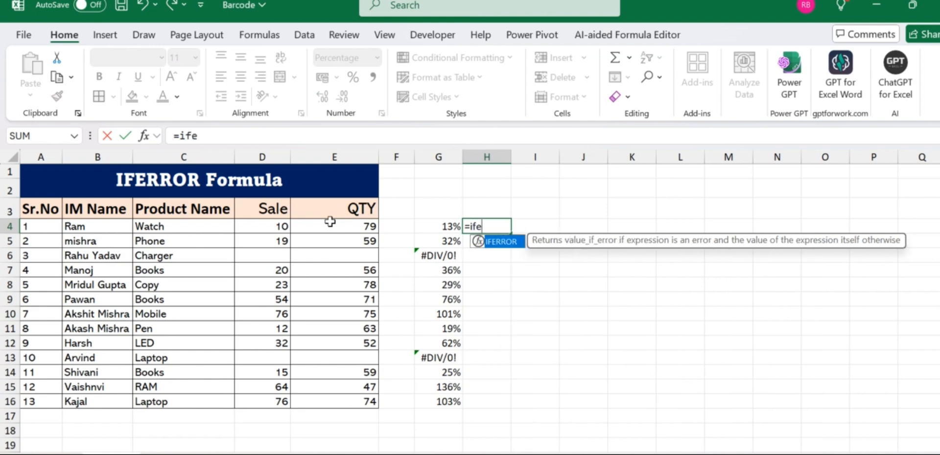
pyautogui.press('Tab')
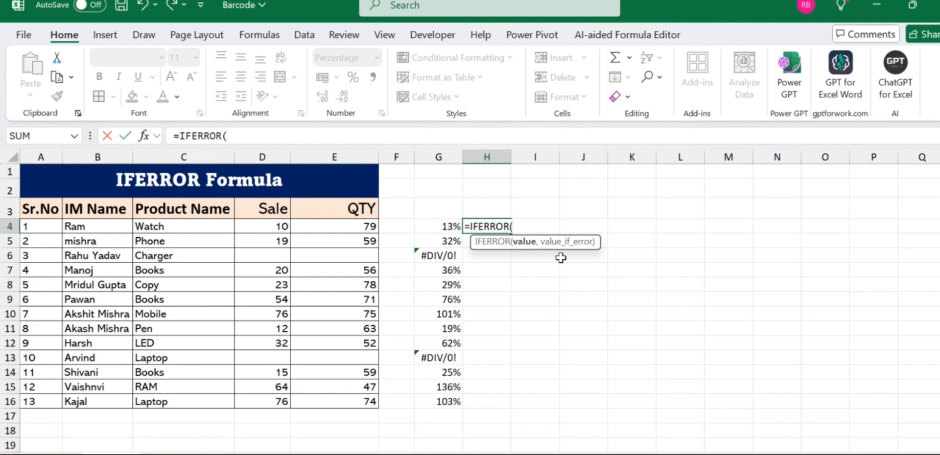
pyautogui.click(281, 225)
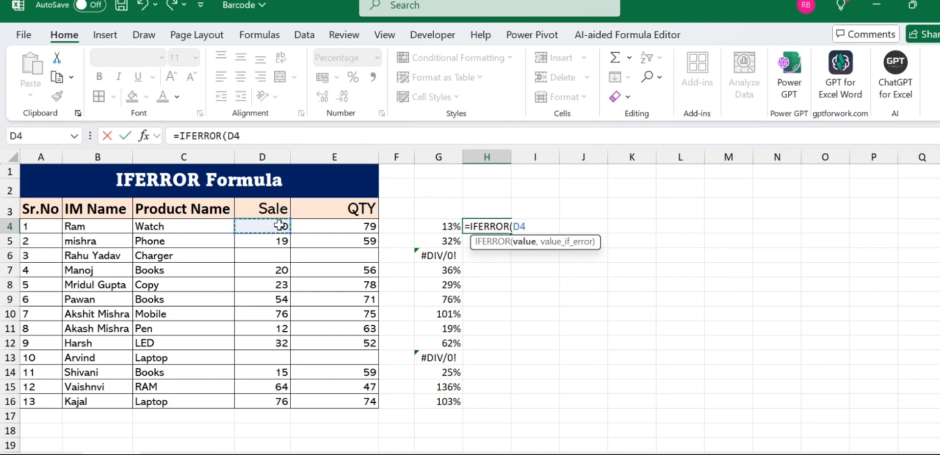
pyautogui.write('/')
pyautogui.click(324, 224)
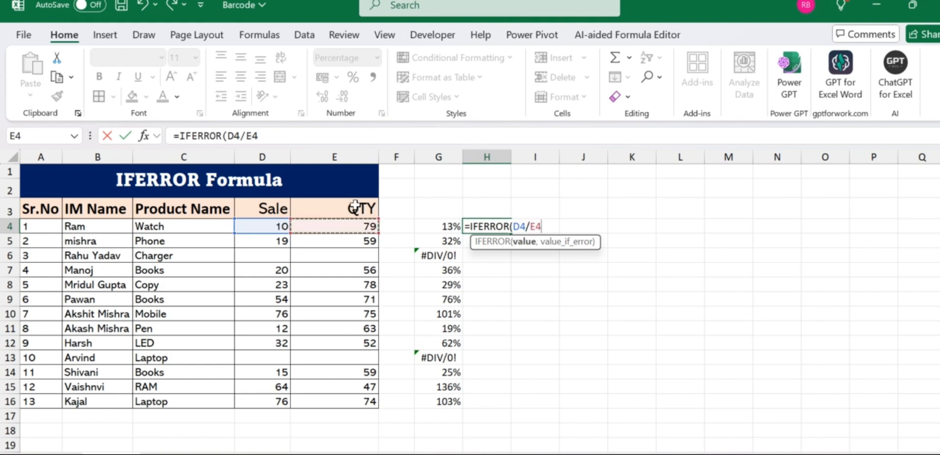
pyautogui.write(',')
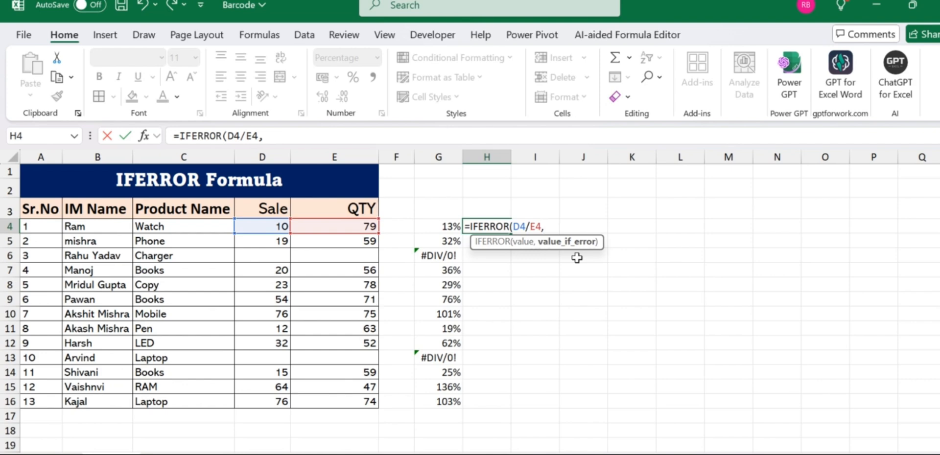
pyautogui.write('0)')
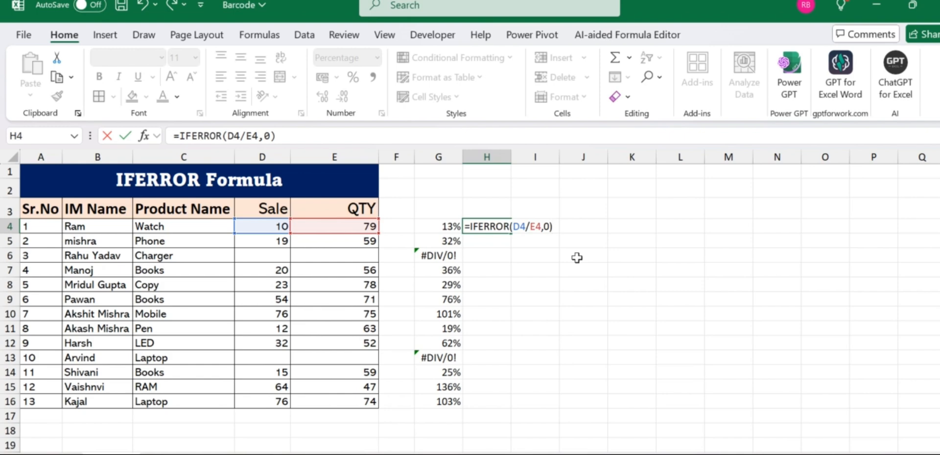
pyautogui.press('Return')
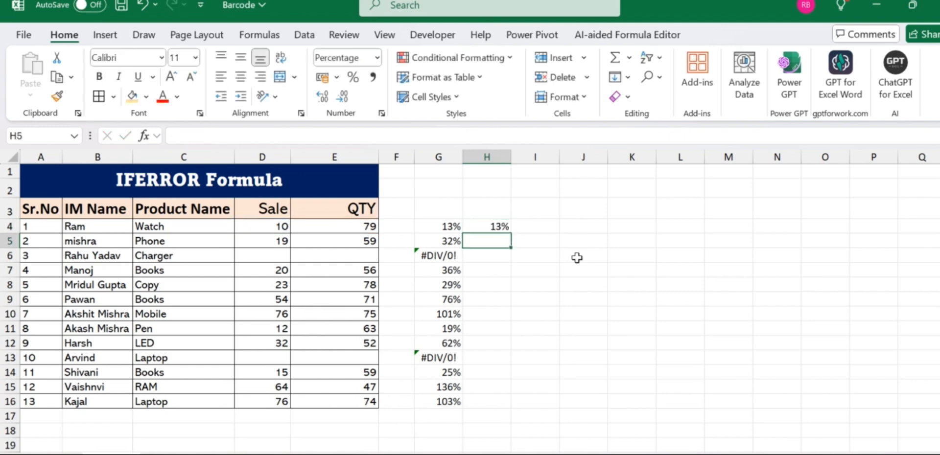
# - Fill the H4 IFERROR formula down to H16
pyautogui.click(507, 228)
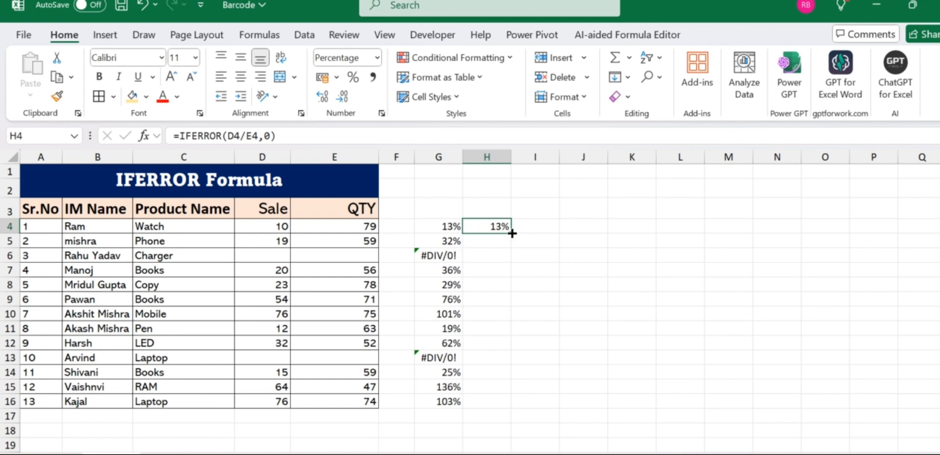
pyautogui.moveTo(511, 234); pyautogui.dragTo(517, 413)
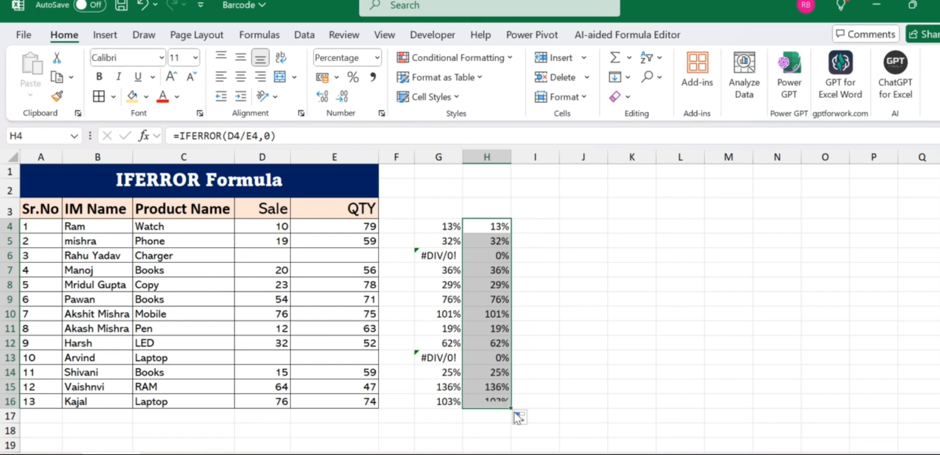
pyautogui.click(471, 203)
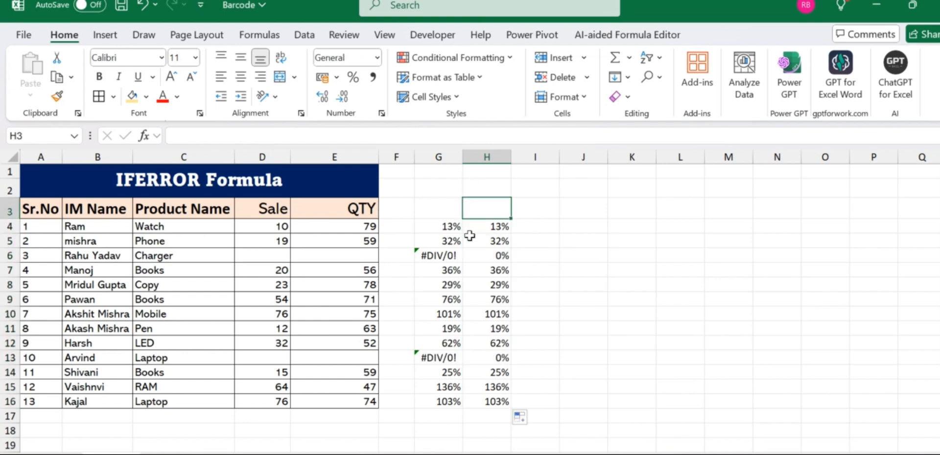
pyautogui.click(485, 314)
pyautogui.click(541, 255)
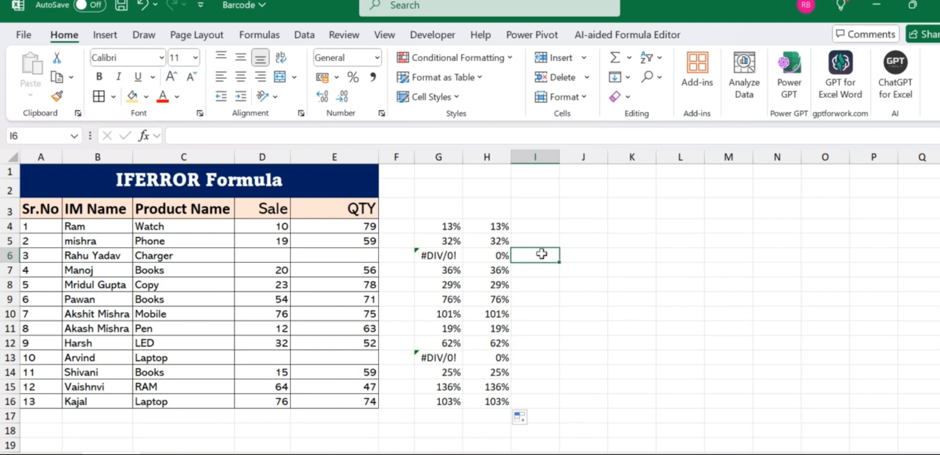
# - Select the G4:H16 result range and apply cell borders to it
pyautogui.press('alt')
pyautogui.press('w')
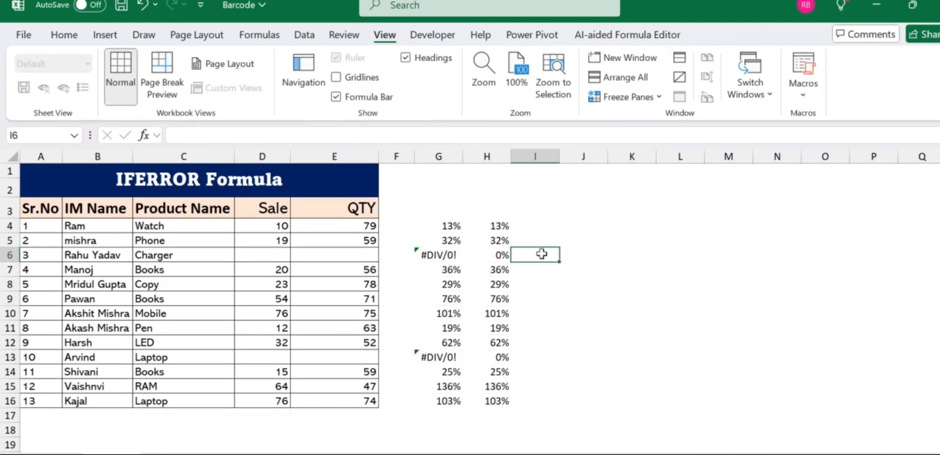
pyautogui.press('Left')
pyautogui.press('Left')
pyautogui.press('Up')
pyautogui.press('Up')
pyautogui.hotkey('shift', 'Right')
pyautogui.hotkey('ctrl', 'shift', 'Down')
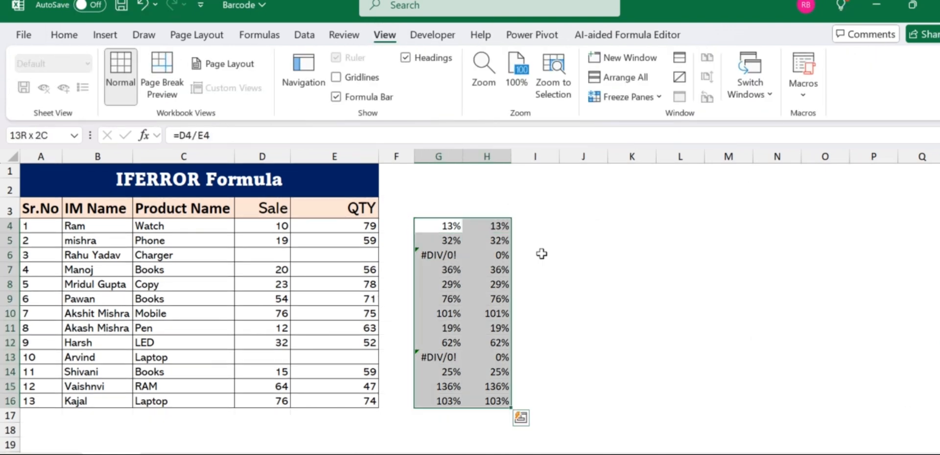
pyautogui.hotkey('alt', 'h')
pyautogui.click(557, 291)
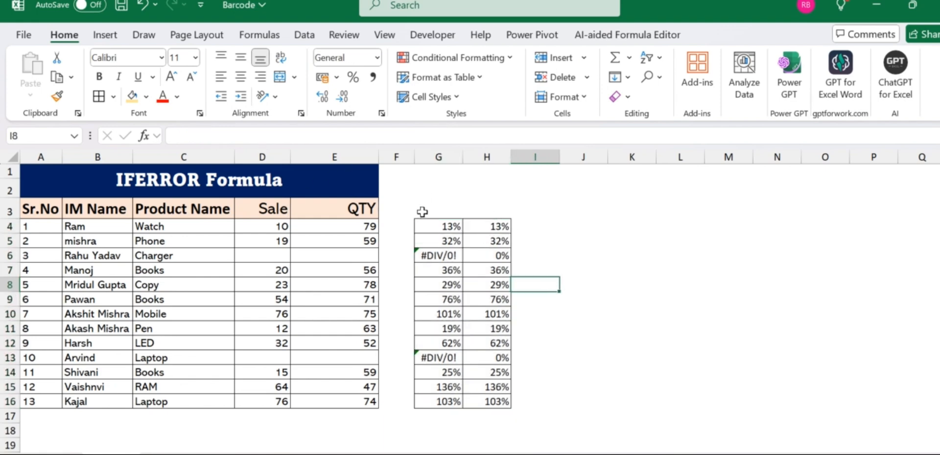
# - Label H3 as "IFERROR Formula" and autofit column H to the text
pyautogui.click(482, 207)
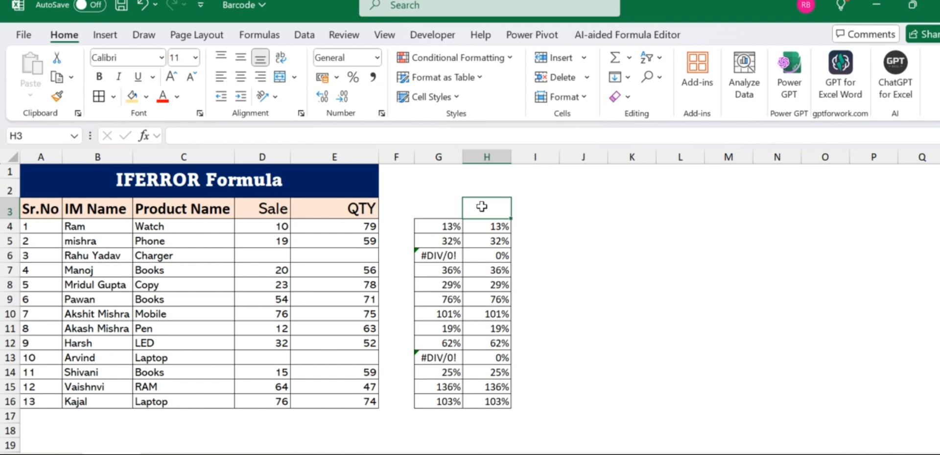
pyautogui.write('IFERROR')
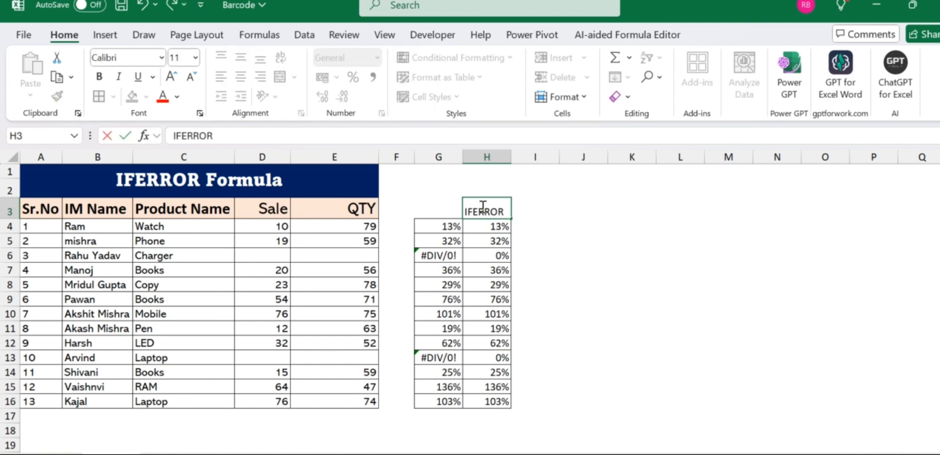
pyautogui.write(' Formula')
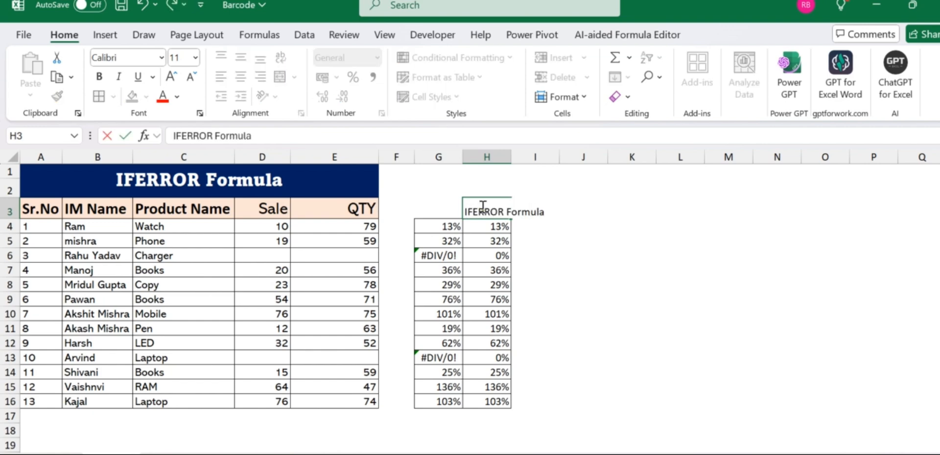
pyautogui.click(509, 156)
pyautogui.doubleClick(511, 156)
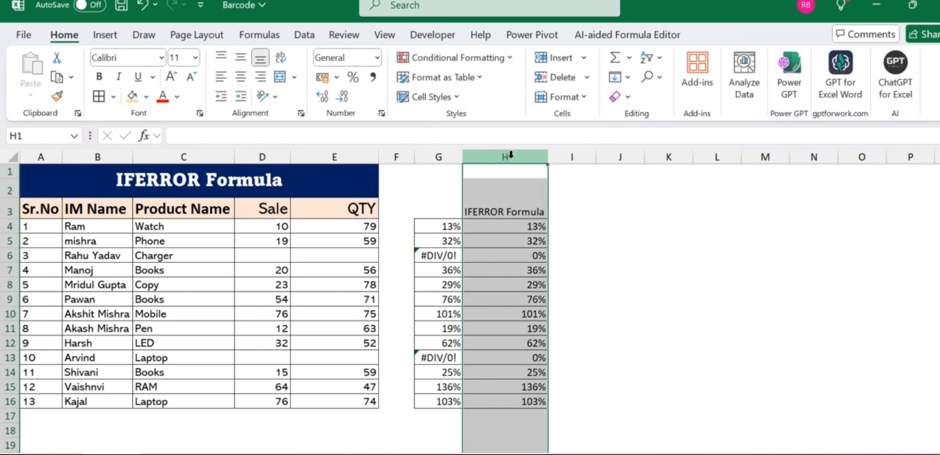
# - Label G3 as "Normal Formula" and autofit column G to the text
pyautogui.click(443, 211)
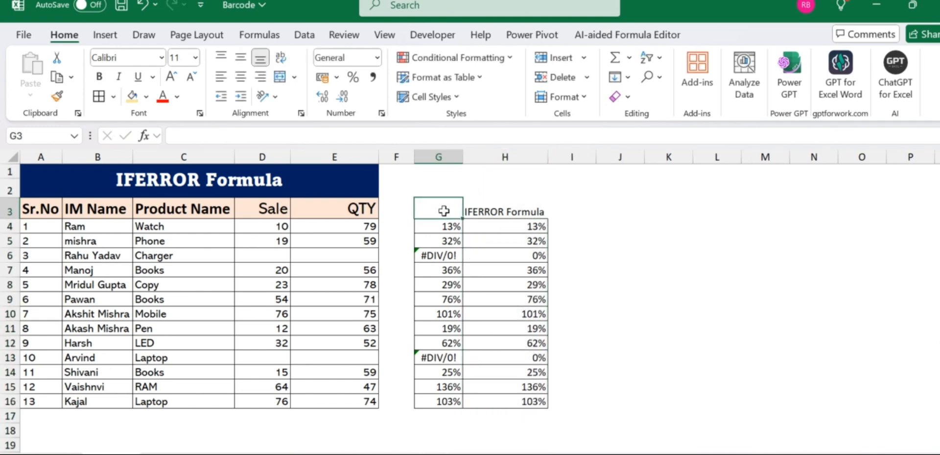
pyautogui.write('Norma')
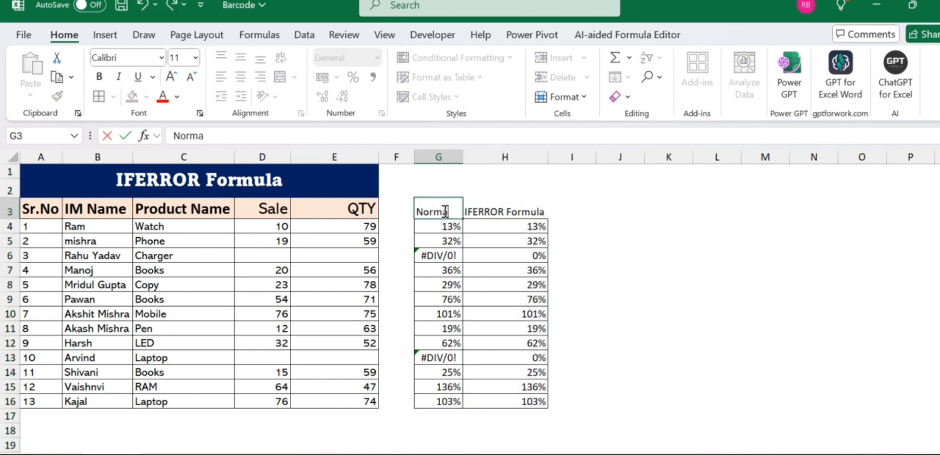
pyautogui.write('l Formula')
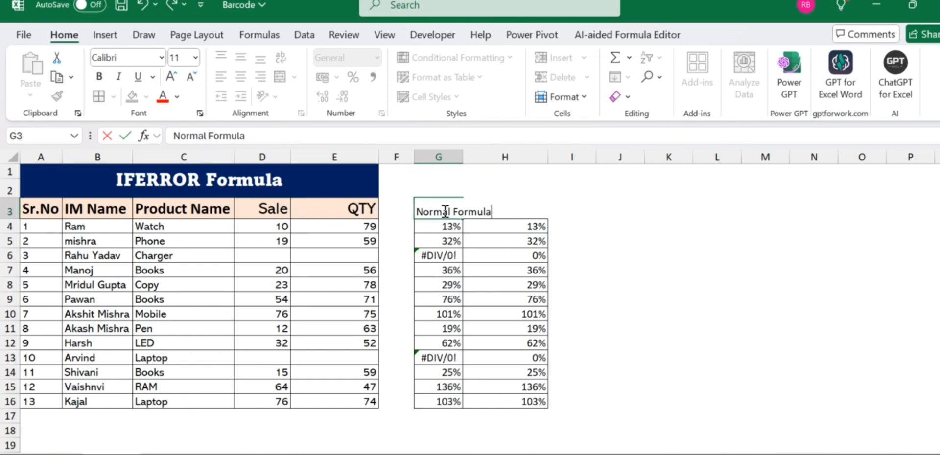
pyautogui.press('Return')
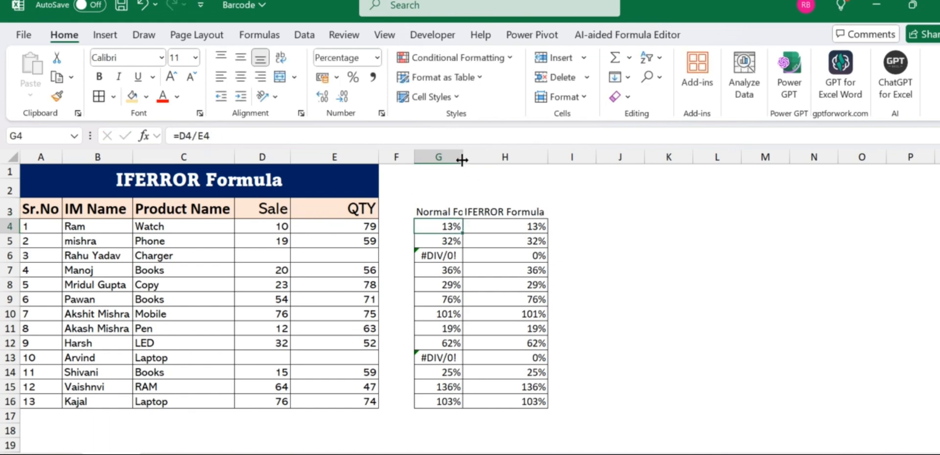
pyautogui.doubleClick(462, 157)
# - Format the G3:H3 headers bold and middle-aligned with a light green fill
pyautogui.click(466, 209)
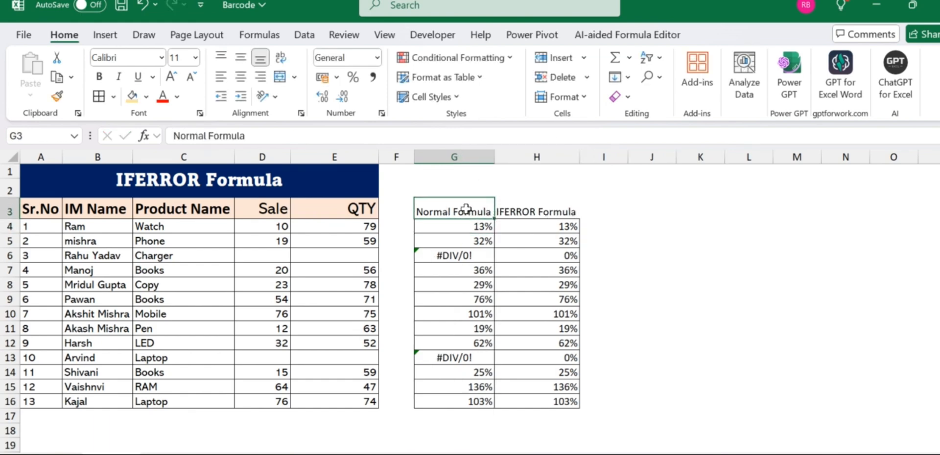
pyautogui.hotkey('shift', 'Right')
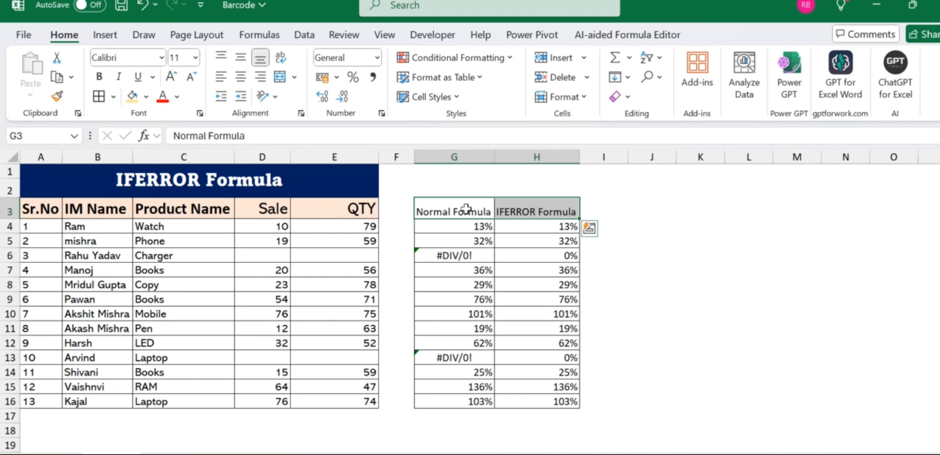
pyautogui.hotkey('ctrl', 'b')
pyautogui.hotkey('alt', 'h')
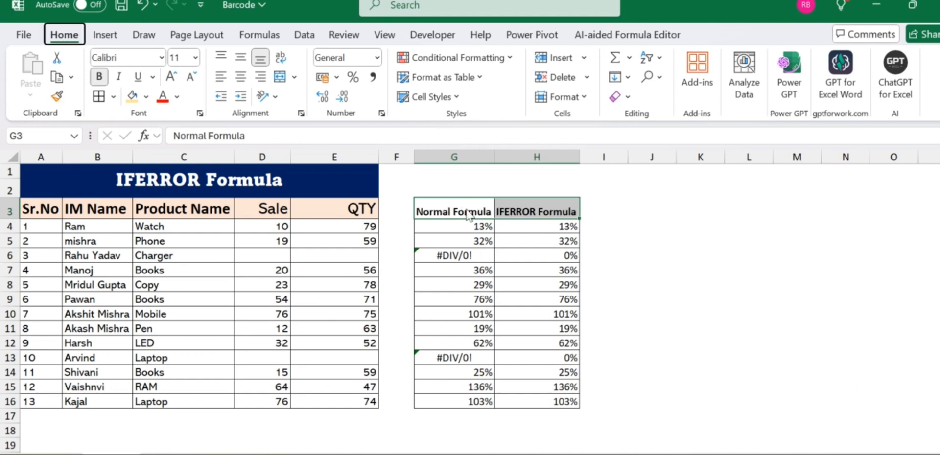
pyautogui.press('a')
pyautogui.press('m')
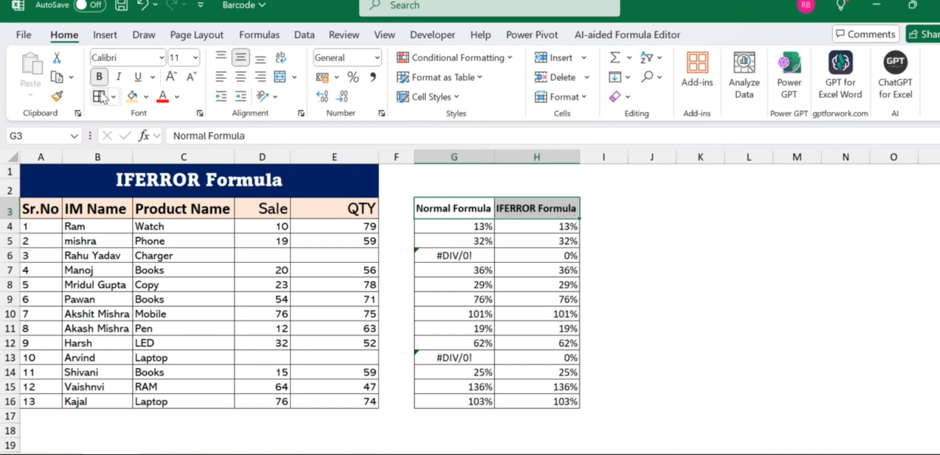
pyautogui.click(146, 97)
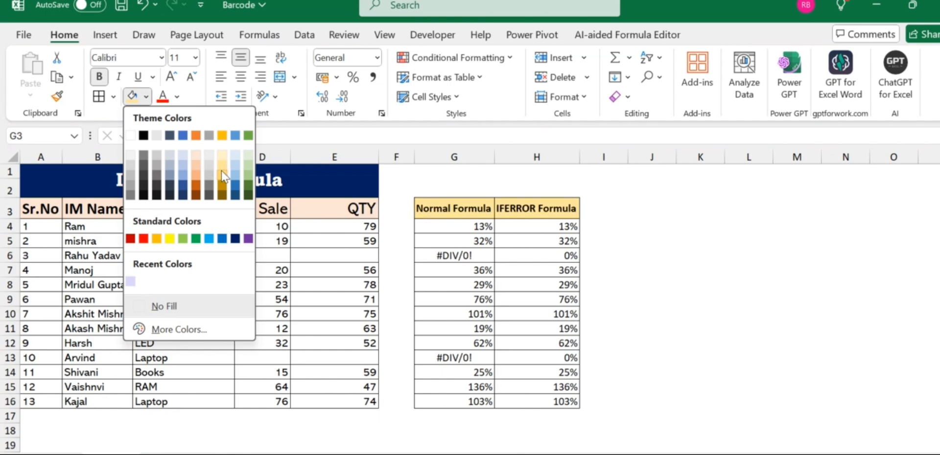
pyautogui.click(249, 174)
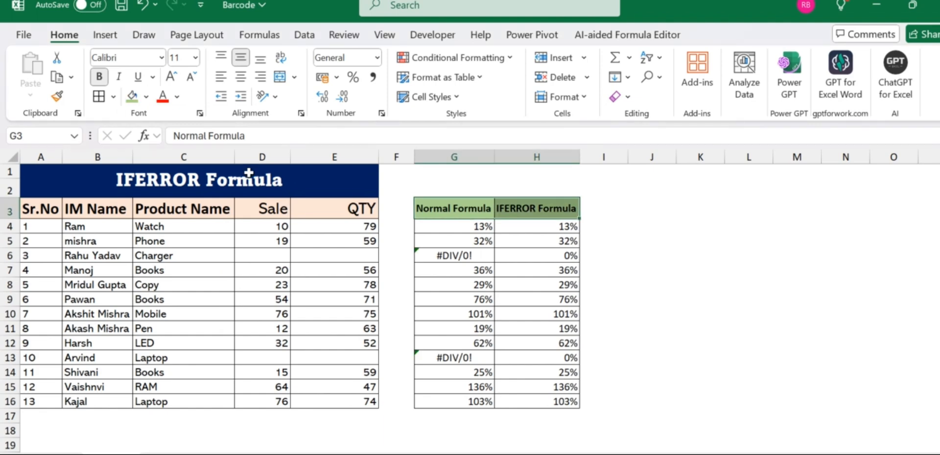
pyautogui.click(751, 238)
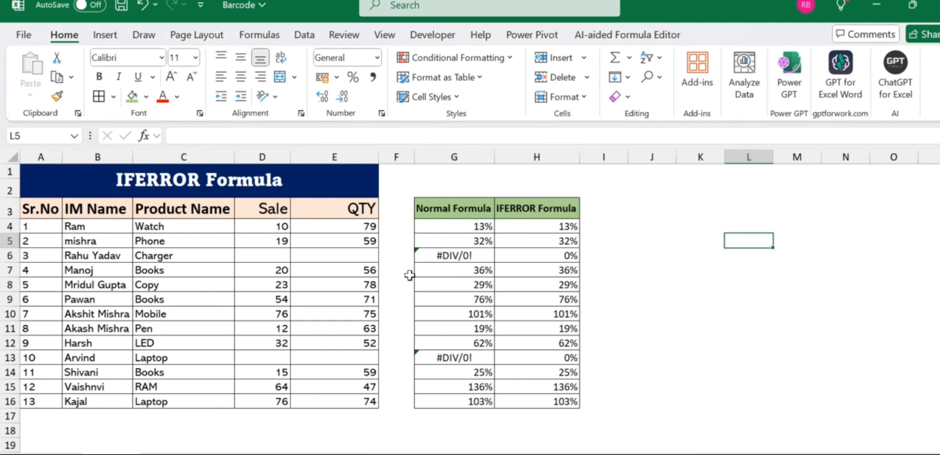
# - Clear the Sale and QTY values in row 10 and check both result cells in that row
pyautogui.moveTo(284, 314); pyautogui.dragTo(338, 313)
pyautogui.press('Delete')
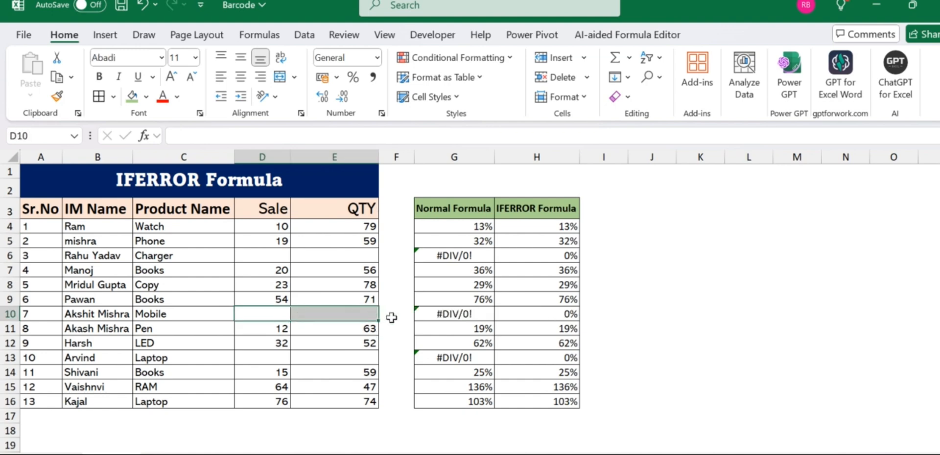
pyautogui.click(446, 313)
pyautogui.click(544, 313)
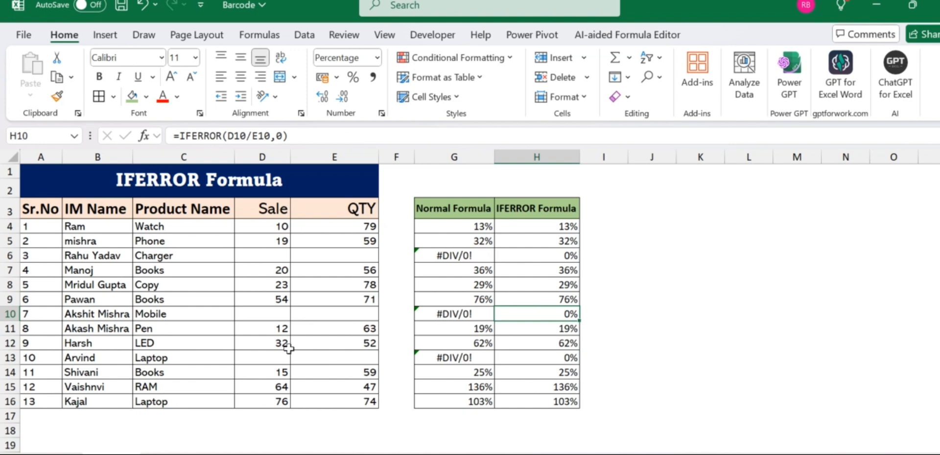
# - Clear the QTY value in E5 and compare the normal and IFERROR results
pyautogui.click(333, 245)
pyautogui.press('Delete')
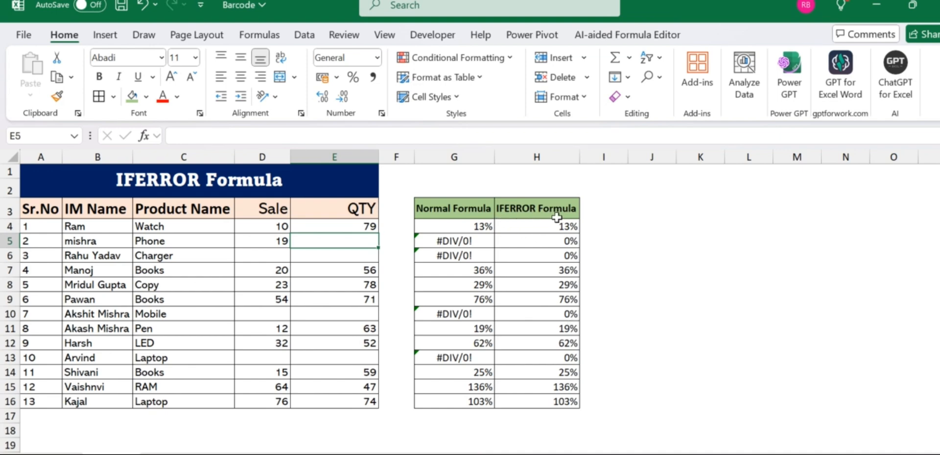
pyautogui.click(611, 268)
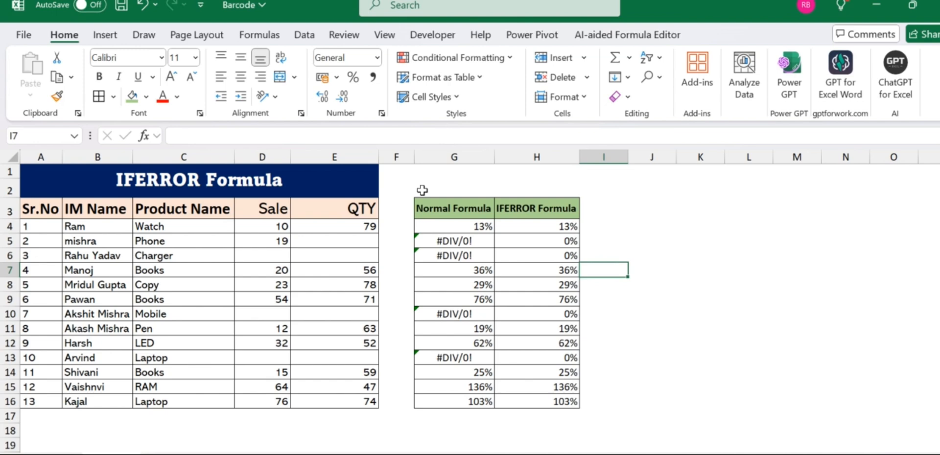
pyautogui.click(592, 242)
pyautogui.click(396, 183)
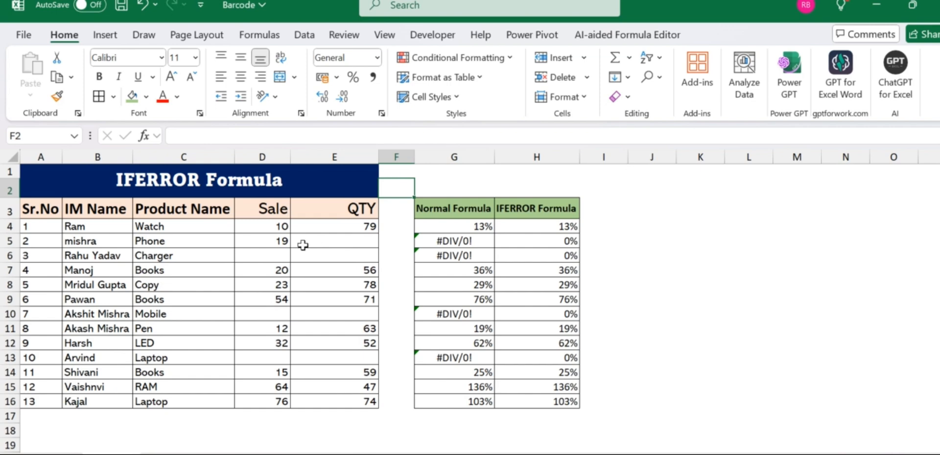
# - Enter 59 as the QTY for row 5 in E5
pyautogui.click(283, 255)
pyautogui.press('Right')
pyautogui.press('Up')
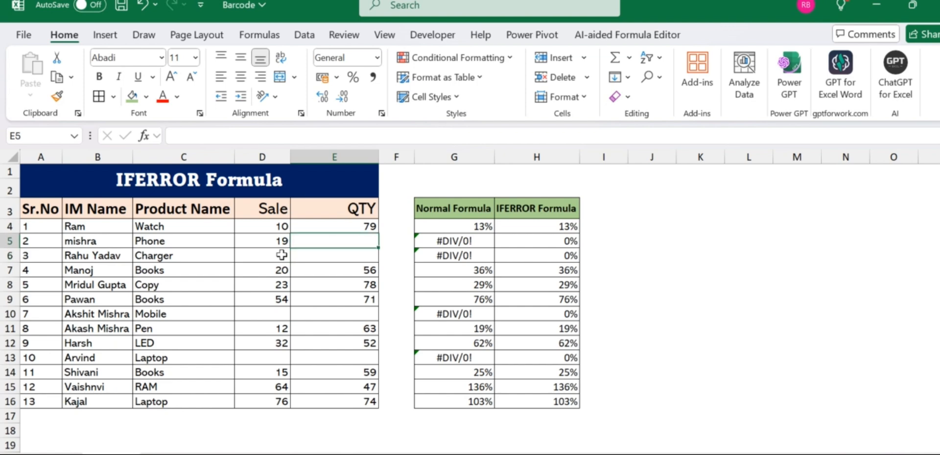
pyautogui.write('59')
pyautogui.hotkey('ctrl', 'Return')
# - Undo the recent changes to restore the Sale and QTY values in row 10
pyautogui.hotkey('ctrl', 'c')
pyautogui.press('Down')
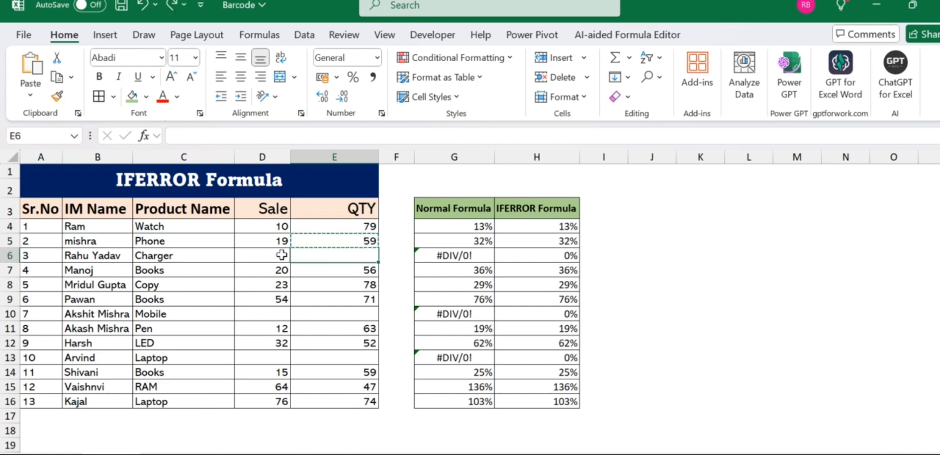
pyautogui.hotkey('ctrl', 'z')
pyautogui.hotkey('ctrl', 'z')
pyautogui.hotkey('ctrl', 'z')
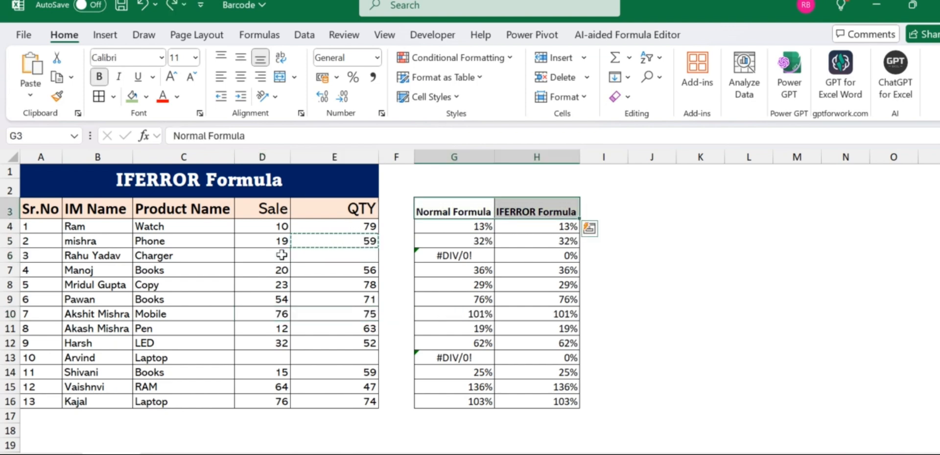
pyautogui.hotkey('ctrl', 'z')
pyautogui.hotkey('ctrl', 'z')
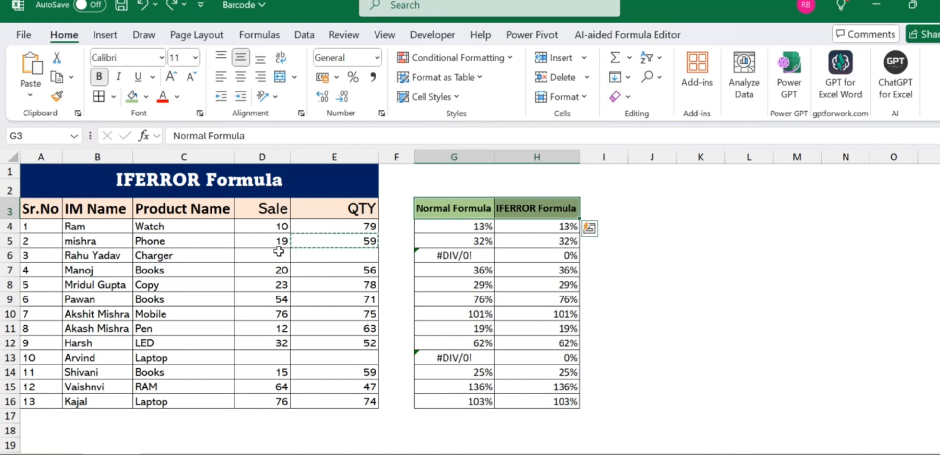
# - Fill row 6 with a Sale of 10 in D6 and a QTY of 300 in E6
pyautogui.click(278, 253)
pyautogui.write('10')
pyautogui.press('Tab')
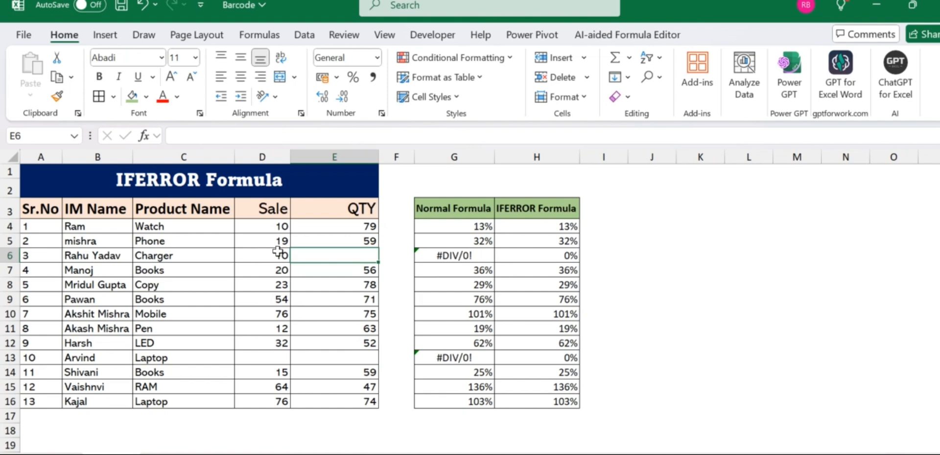
pyautogui.write('300')
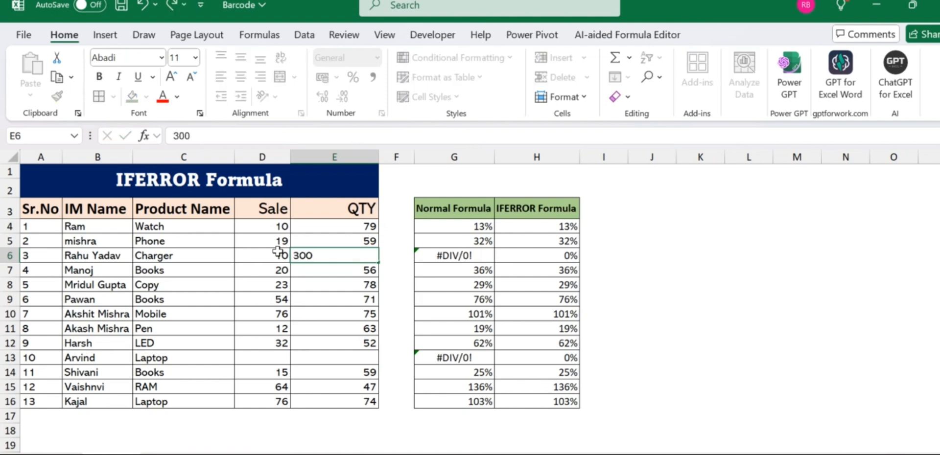
pyautogui.press('Return')
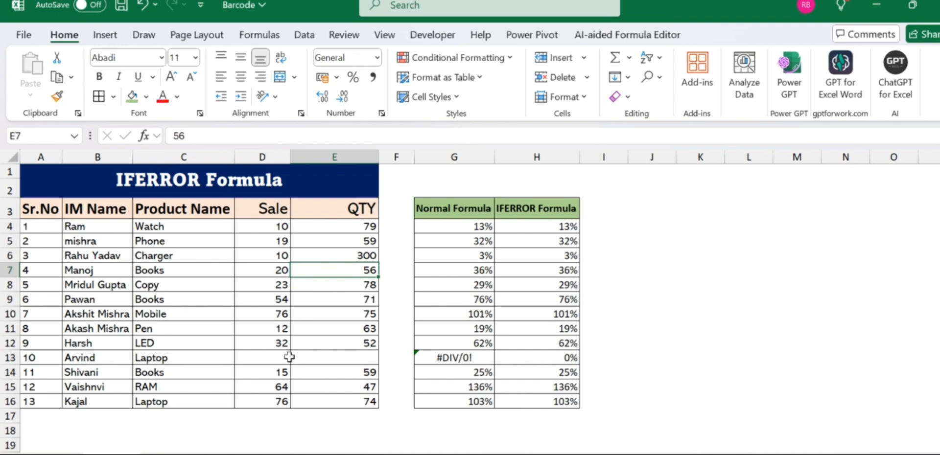
# - Fill row 13 with a Sale of 60 in D13 and a QTY of 500 in E13
pyautogui.click(263, 358)
pyautogui.write('60')
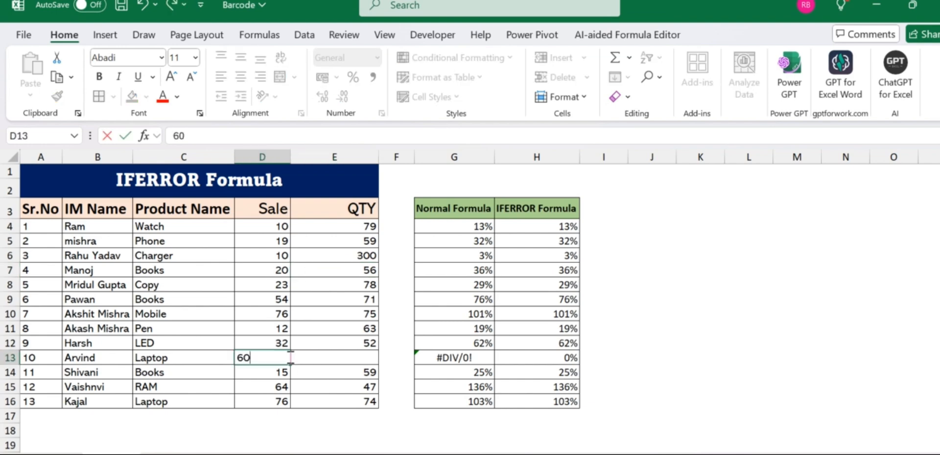
pyautogui.press('Tab')
pyautogui.press('Tab')
pyautogui.hotkey('shift', 'Tab')
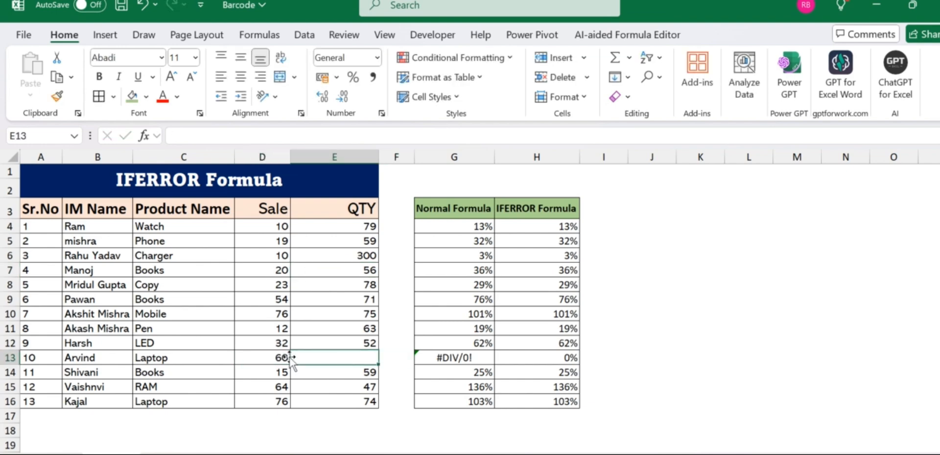
pyautogui.write('500')
pyautogui.press('Return')
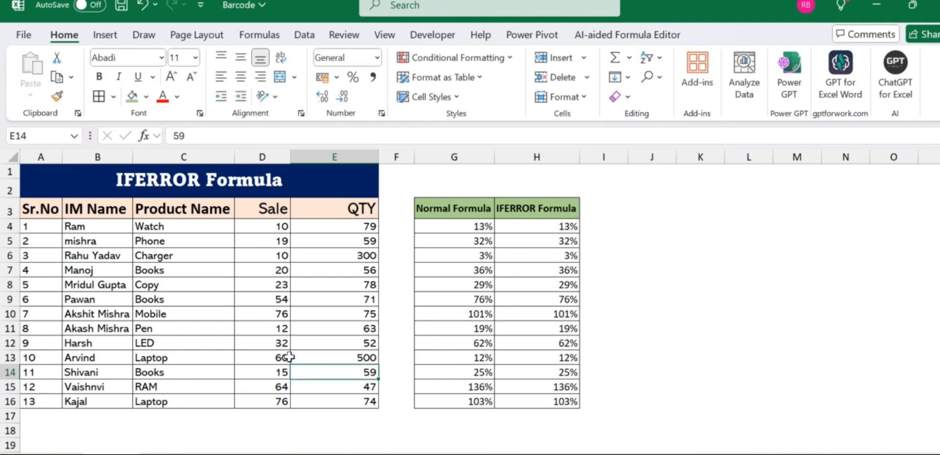